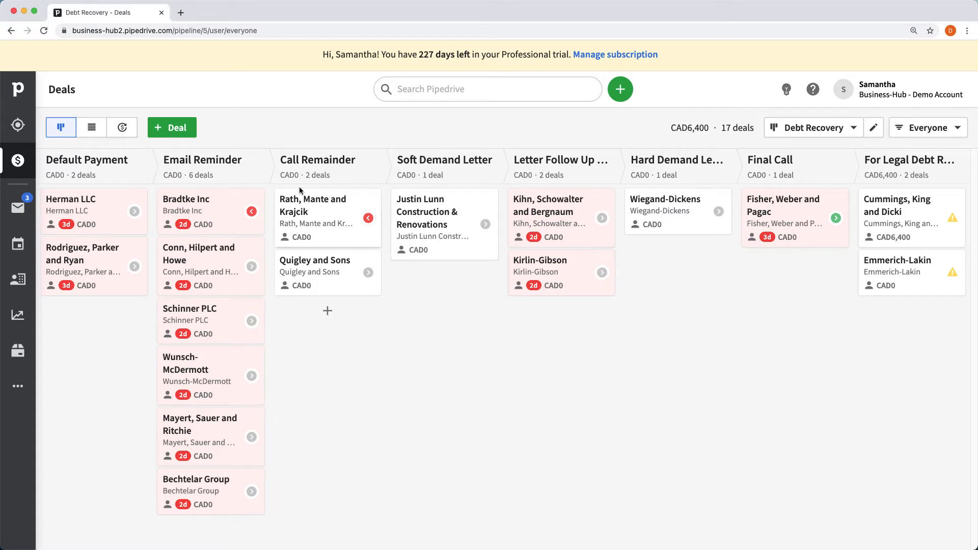
- Open Company settings > Activities and look through the activity types, including the debt recovery tasks
{"action": "left_click", "coordinate": [894, 91]}
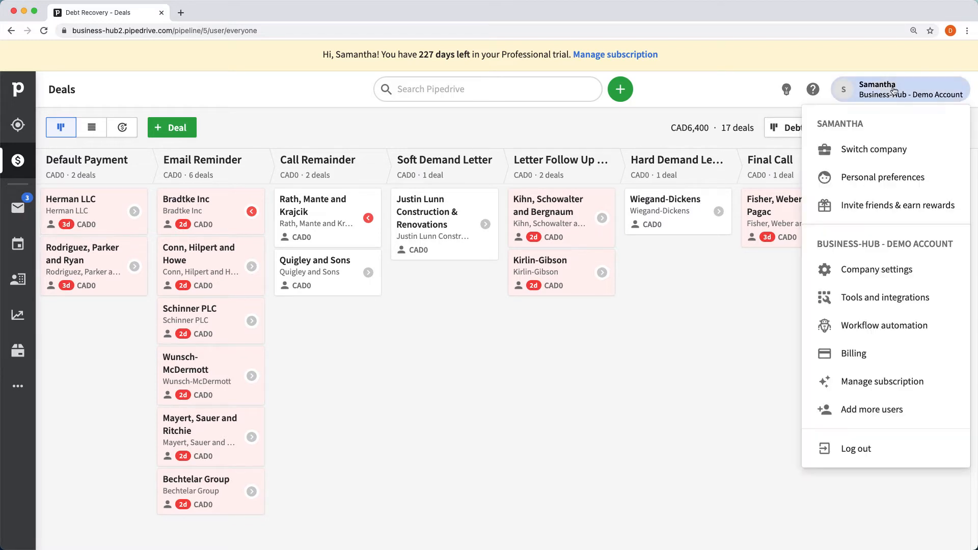
{"action": "left_click", "coordinate": [885, 274]}
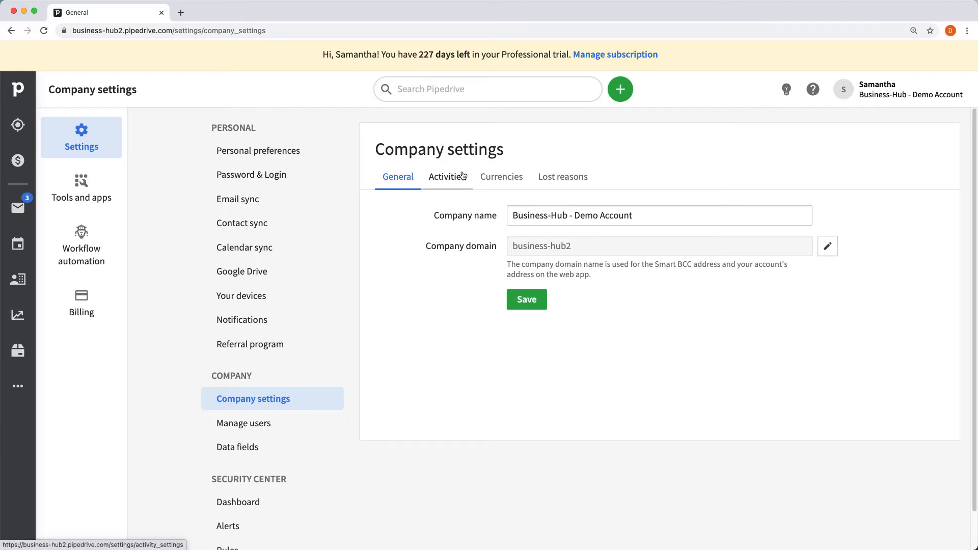
{"action": "left_click", "coordinate": [447, 178]}
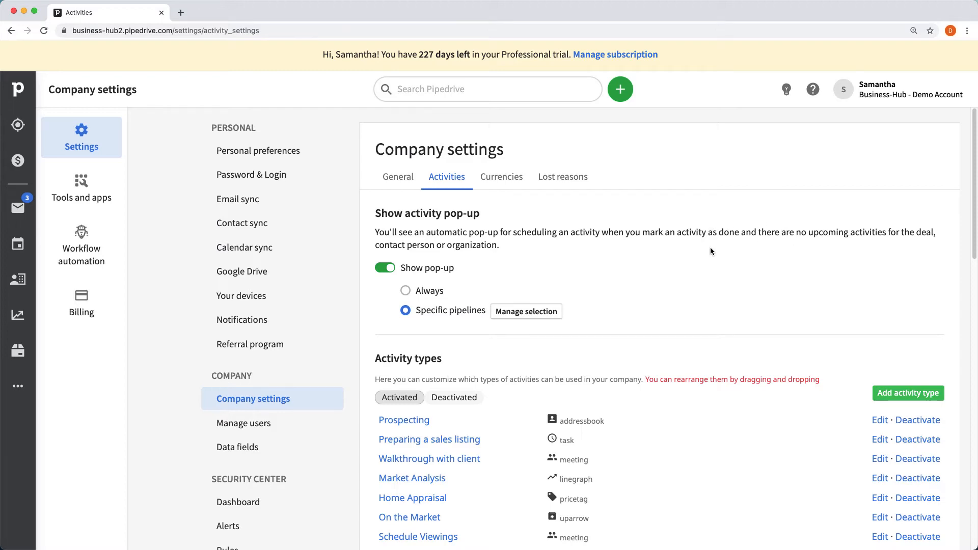
{"action": "scroll", "coordinate": [712, 252], "scroll_direction": "down", "scroll_amount": 3}
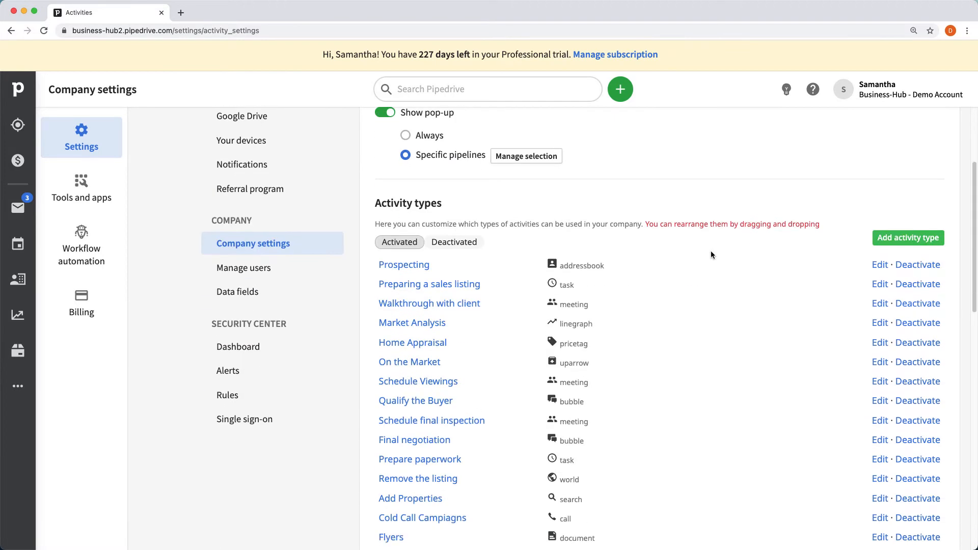
{"action": "scroll", "coordinate": [711, 254], "scroll_direction": "down", "scroll_amount": 5}
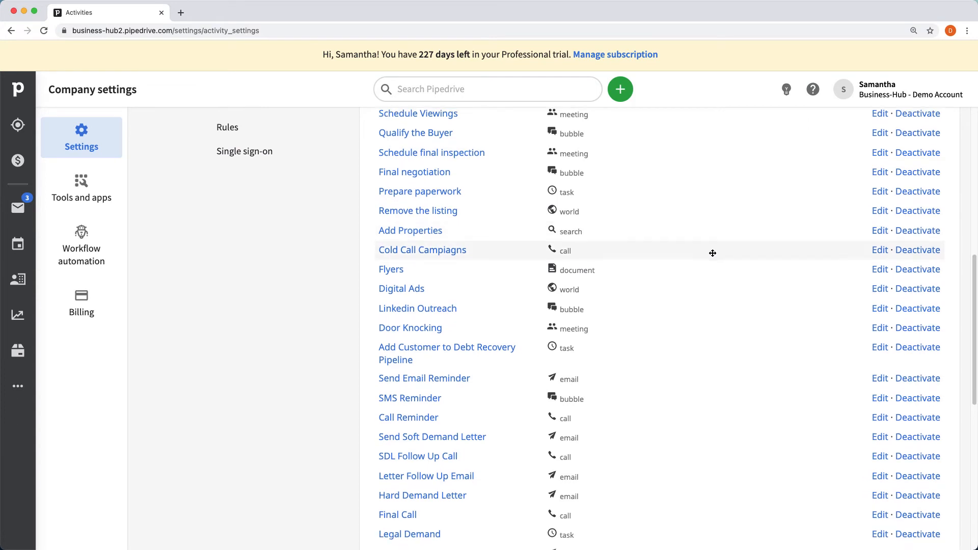
{"action": "scroll", "coordinate": [712, 253], "scroll_direction": "down", "scroll_amount": 5}
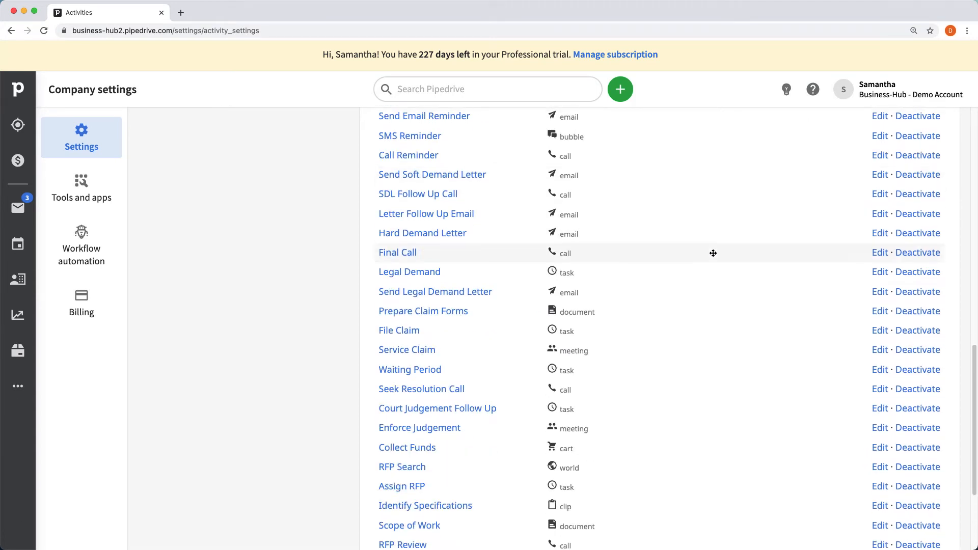
{"action": "scroll", "coordinate": [713, 253], "scroll_direction": "up", "scroll_amount": 1}
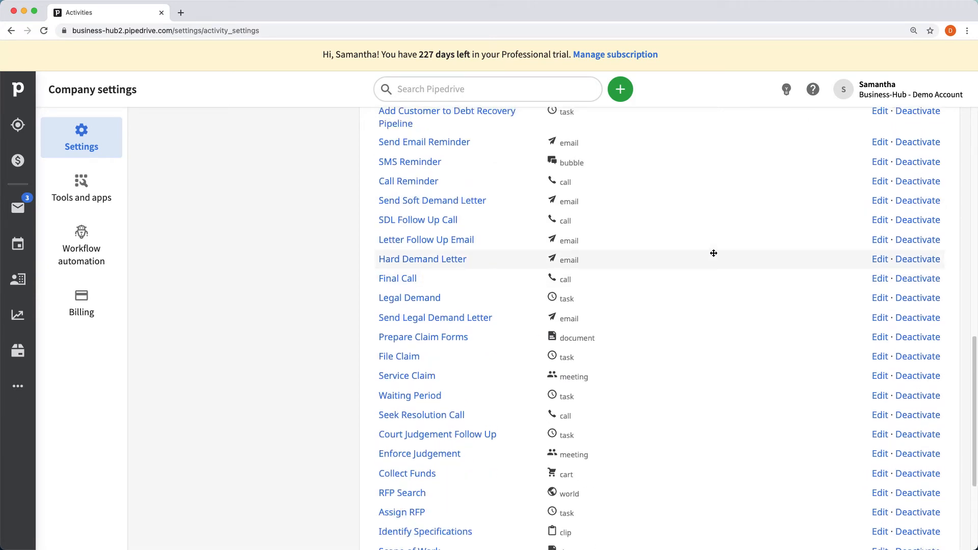
{"action": "scroll", "coordinate": [713, 253], "scroll_direction": "up", "scroll_amount": 1}
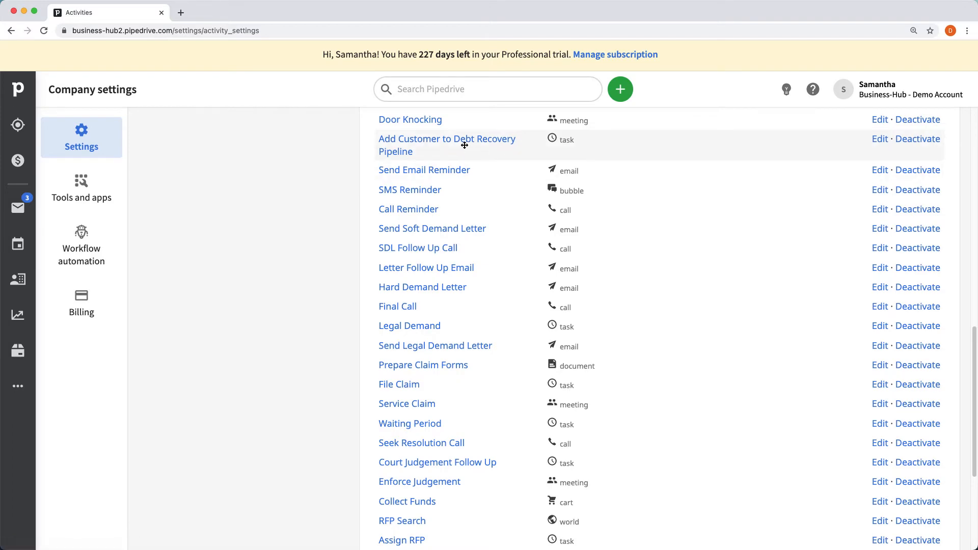
{"action": "scroll", "coordinate": [694, 196], "scroll_direction": "up", "scroll_amount": 10}
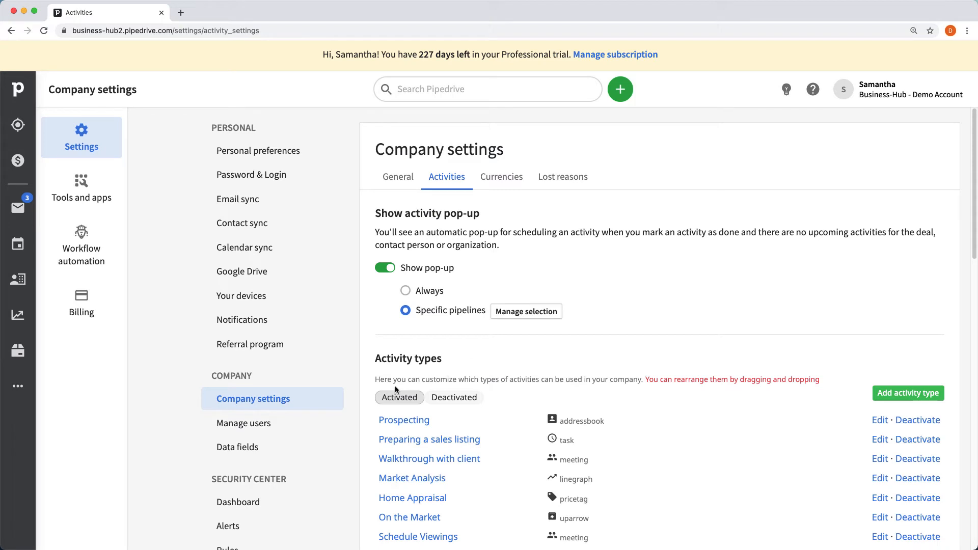
{"action": "scroll", "coordinate": [427, 300], "scroll_direction": "down", "scroll_amount": 1}
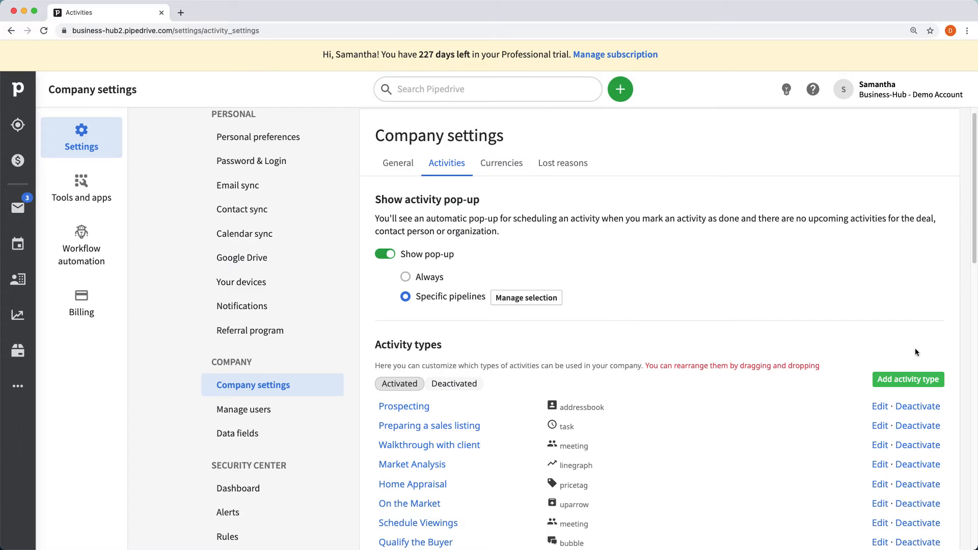
{"action": "left_click", "coordinate": [904, 379]}
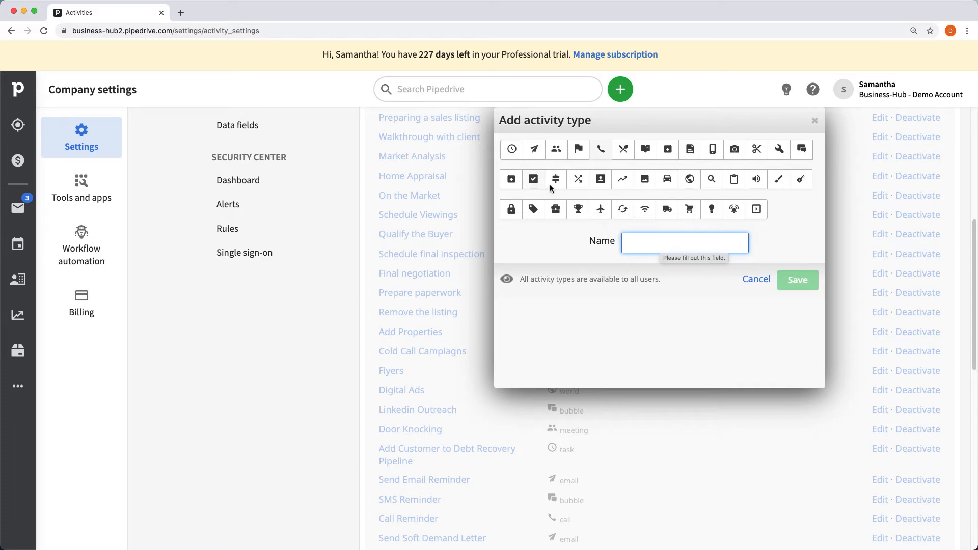
{"action": "left_click", "coordinate": [516, 147]}
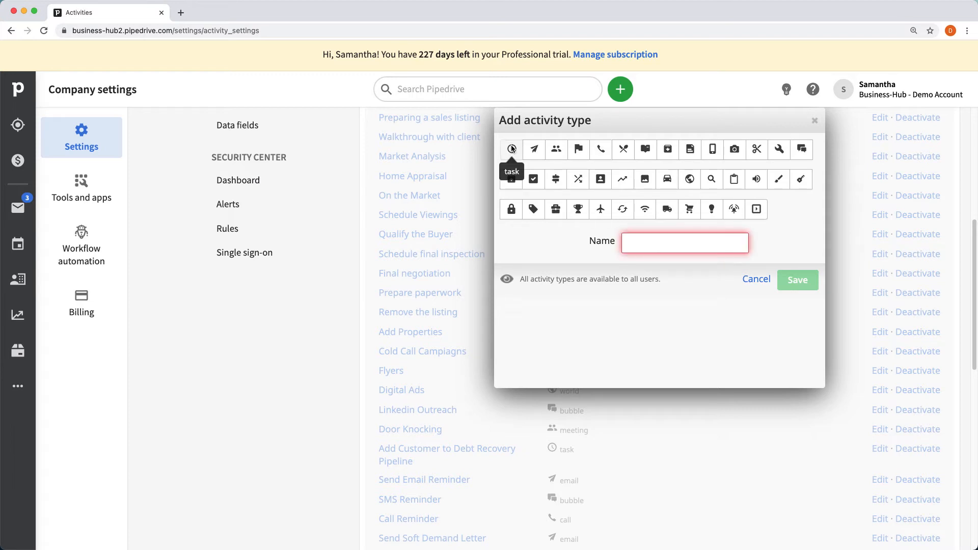
{"action": "left_click", "coordinate": [649, 237]}
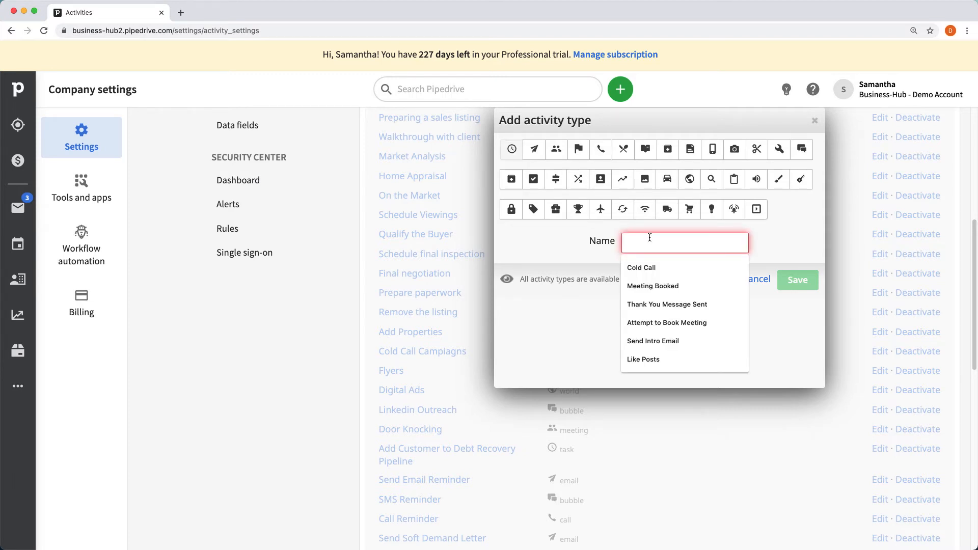
{"action": "type", "text": "CReate"}
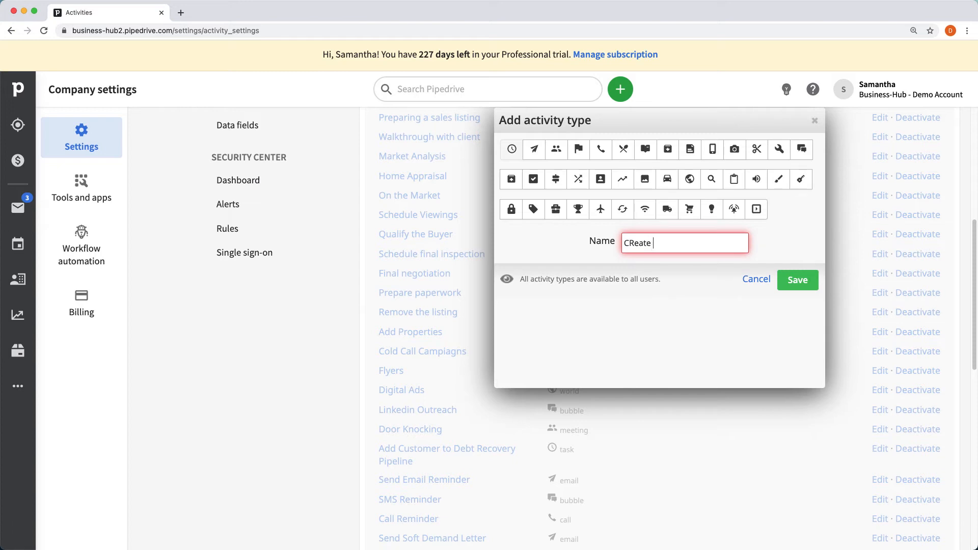
{"action": "key", "text": "BackSpace"}
{"action": "key", "text": "BackSpace"}
{"action": "key", "text": "BackSpace"}
{"action": "key", "text": "BackSpace"}
{"action": "key", "text": "BackSpace"}
{"action": "key", "text": "BackSpace"}
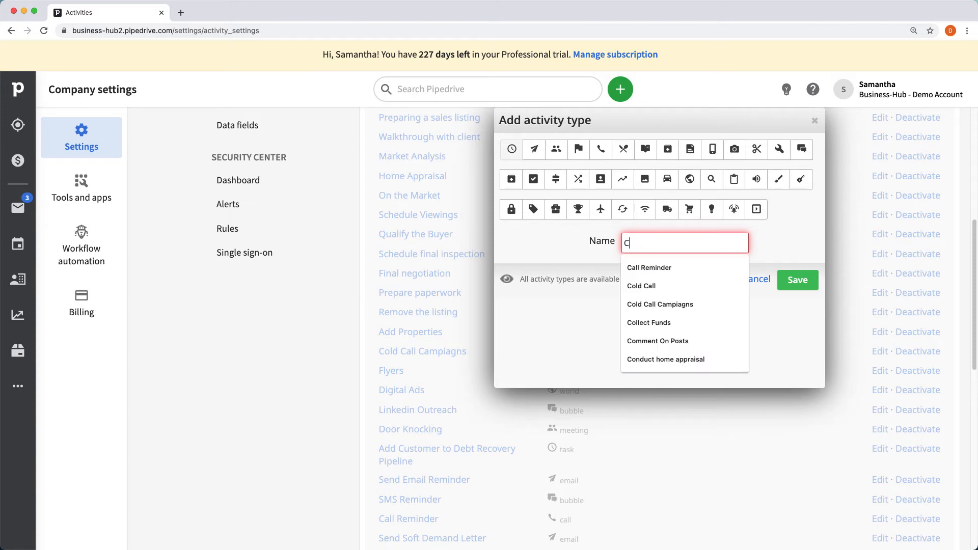
{"action": "type", "text": "reate Dea"}
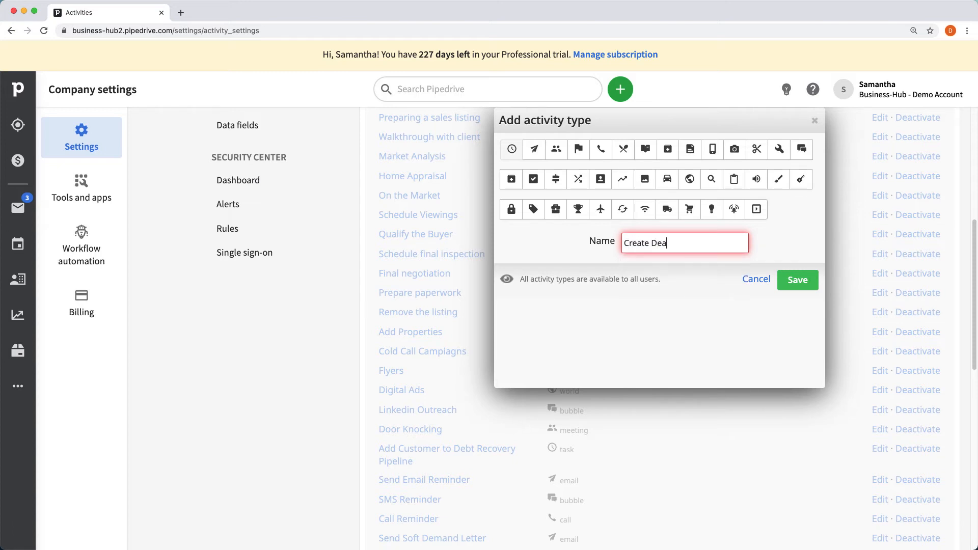
{"action": "type", "text": "l"}
{"action": "left_click", "coordinate": [814, 121]}
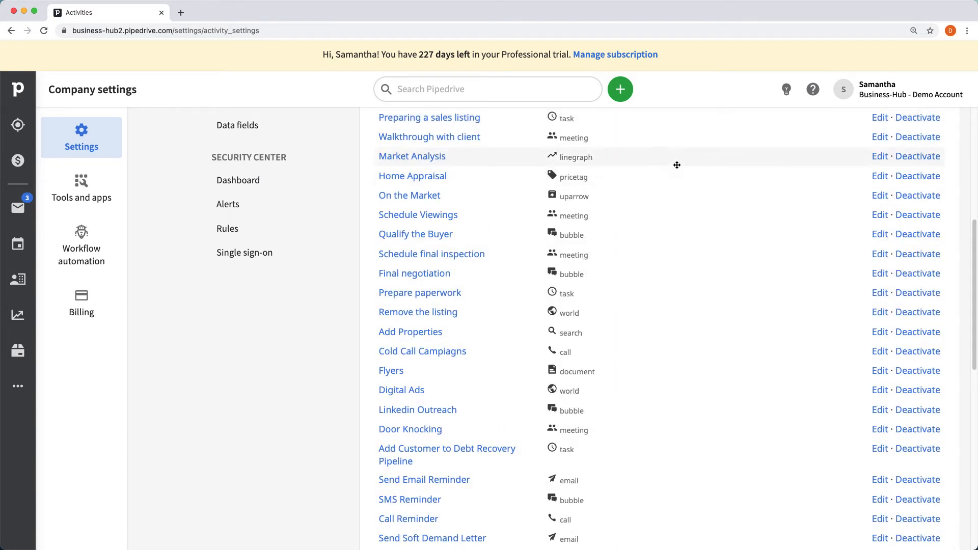
- Scroll the activity types list to locate Hard Demand Letter and Letter Follow Up Email
{"action": "scroll", "coordinate": [643, 170], "scroll_direction": "down", "scroll_amount": 1}
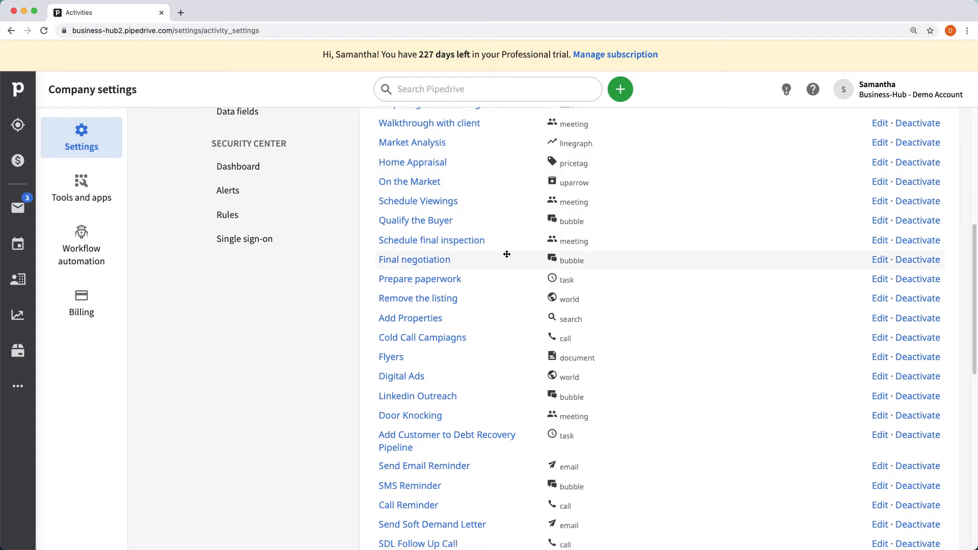
{"action": "scroll", "coordinate": [507, 255], "scroll_direction": "down", "scroll_amount": 1}
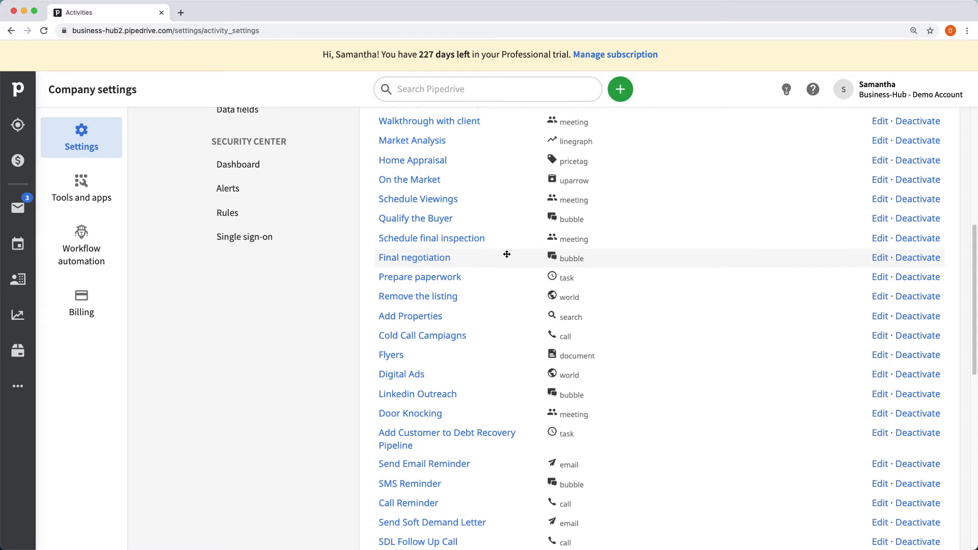
{"action": "scroll", "coordinate": [507, 254], "scroll_direction": "down", "scroll_amount": 1}
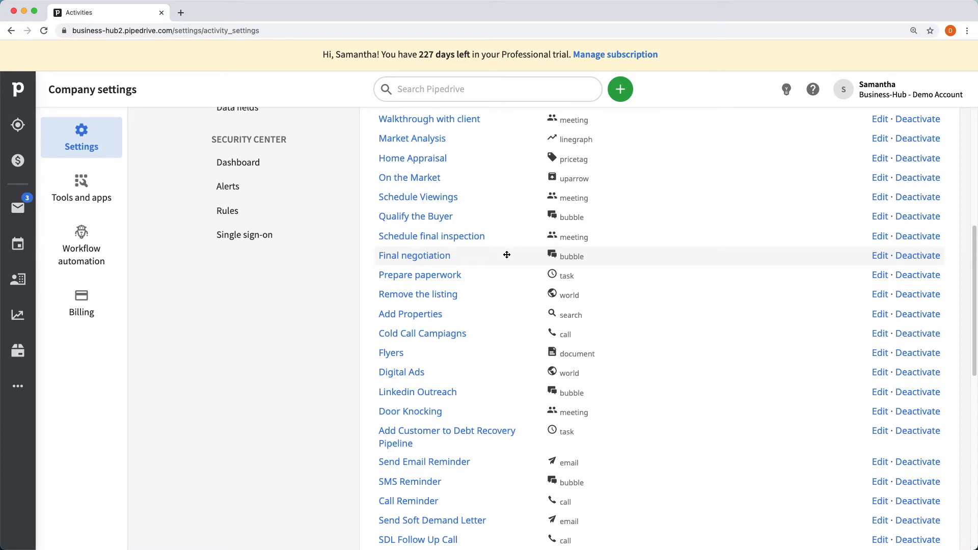
{"action": "scroll", "coordinate": [507, 254], "scroll_direction": "down", "scroll_amount": 5}
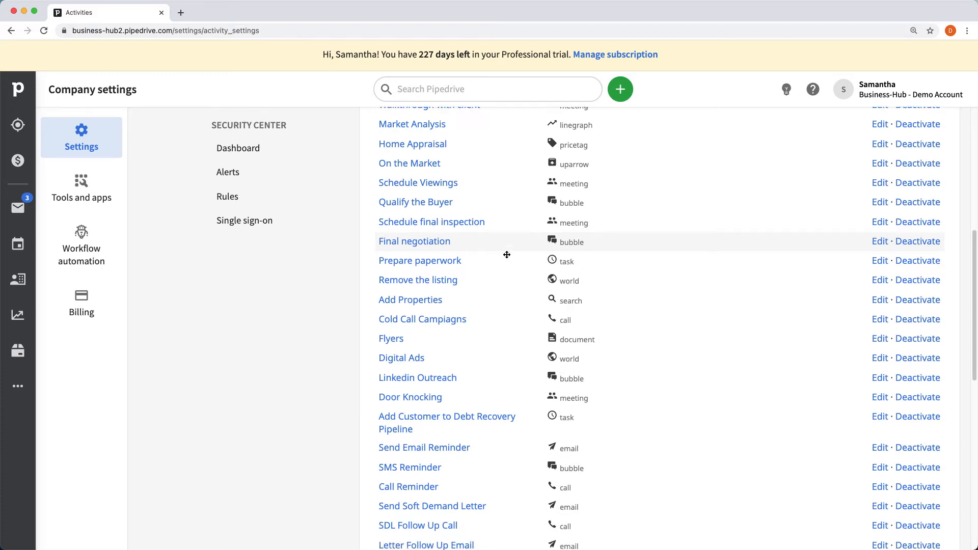
{"action": "scroll", "coordinate": [507, 254], "scroll_direction": "down", "scroll_amount": 6}
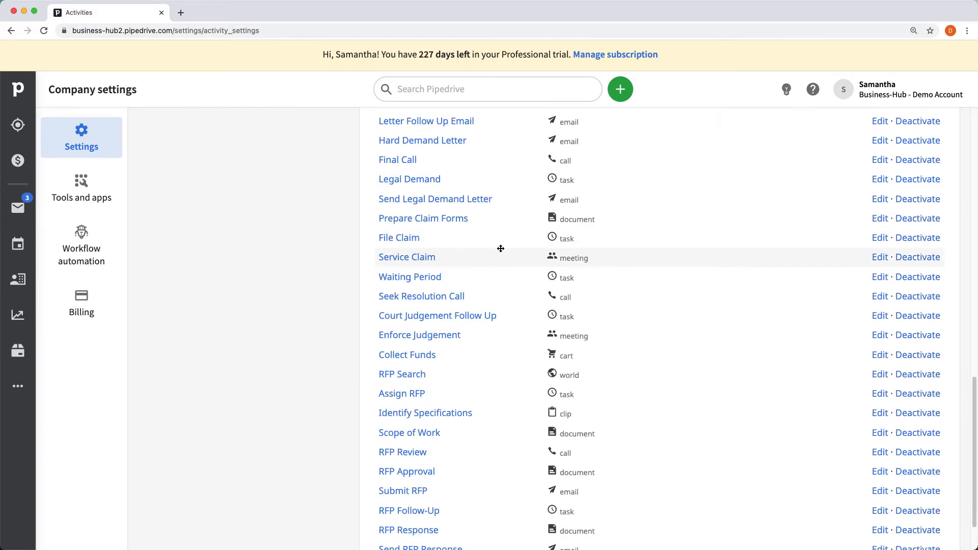
{"action": "scroll", "coordinate": [500, 248], "scroll_direction": "up", "scroll_amount": 2}
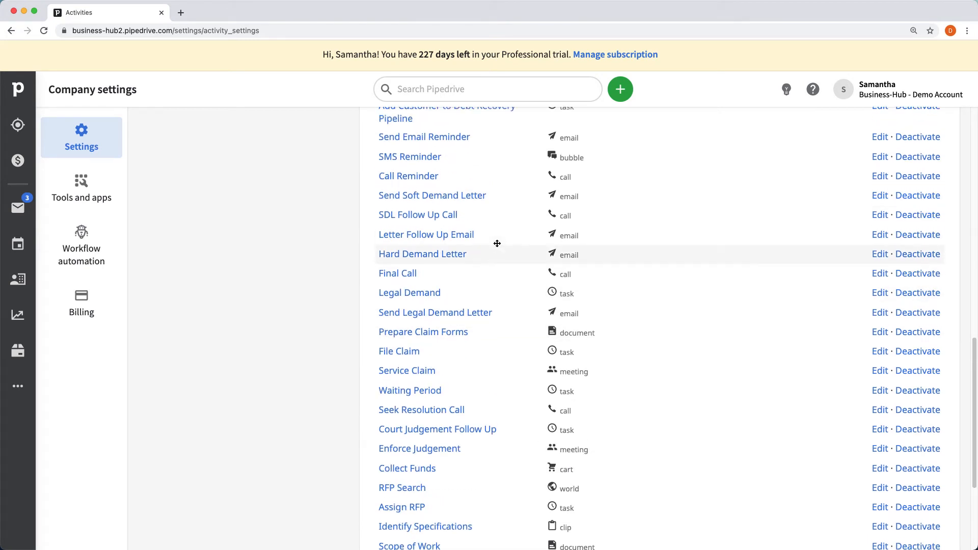
{"action": "scroll", "coordinate": [497, 243], "scroll_direction": "up", "scroll_amount": 1}
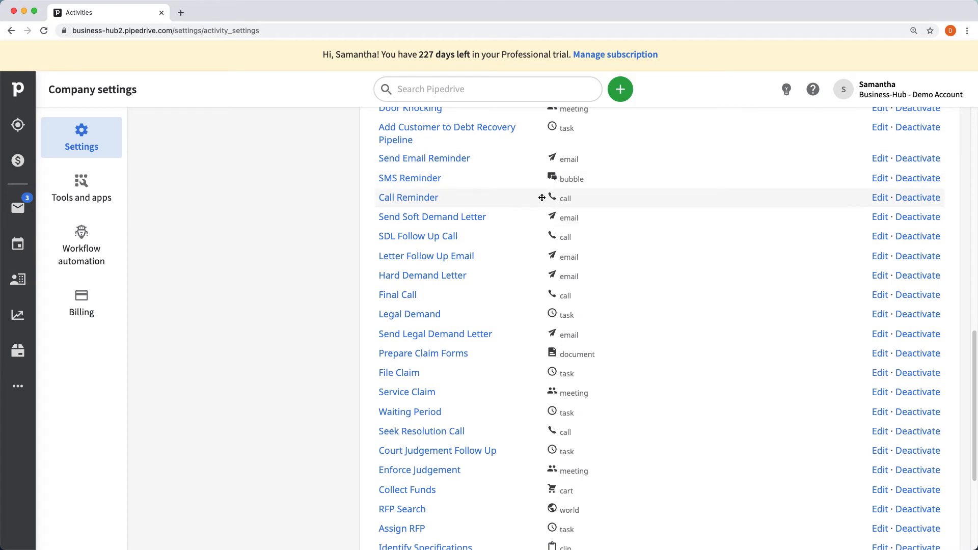
{"action": "scroll", "coordinate": [507, 249], "scroll_direction": "down", "scroll_amount": 1}
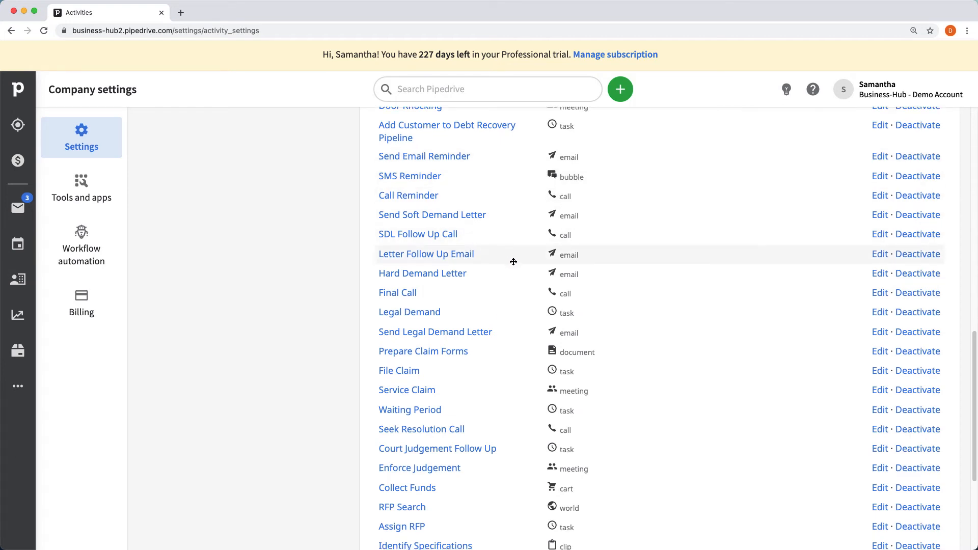
{"action": "scroll", "coordinate": [533, 272], "scroll_direction": "up", "scroll_amount": 10}
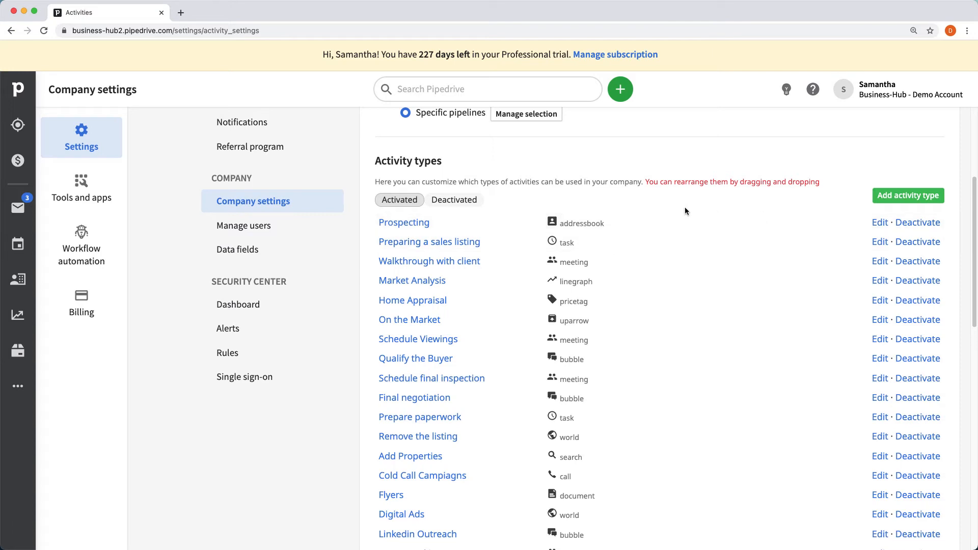
{"action": "scroll", "coordinate": [622, 269], "scroll_direction": "down", "scroll_amount": 12}
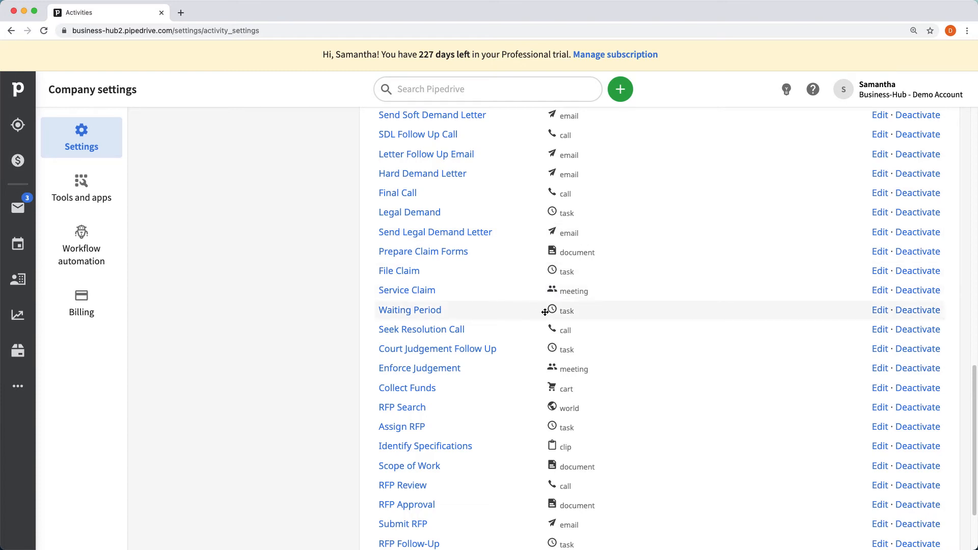
{"action": "scroll", "coordinate": [545, 312], "scroll_direction": "up", "scroll_amount": 3}
{"action": "scroll", "coordinate": [566, 407], "scroll_direction": "down", "scroll_amount": 6}
- Drag Hard Demand Letter above Letter Follow Up Email and return to the top of the list
{"action": "mouse_move", "coordinate": [560, 489]}
{"action": "left_mouse_down"}
{"action": "mouse_move", "coordinate": [551, 366]}
{"action": "mouse_move", "coordinate": [555, 477]}
{"action": "left_mouse_up"}
{"action": "scroll", "coordinate": [586, 438], "scroll_direction": "up", "scroll_amount": 7}
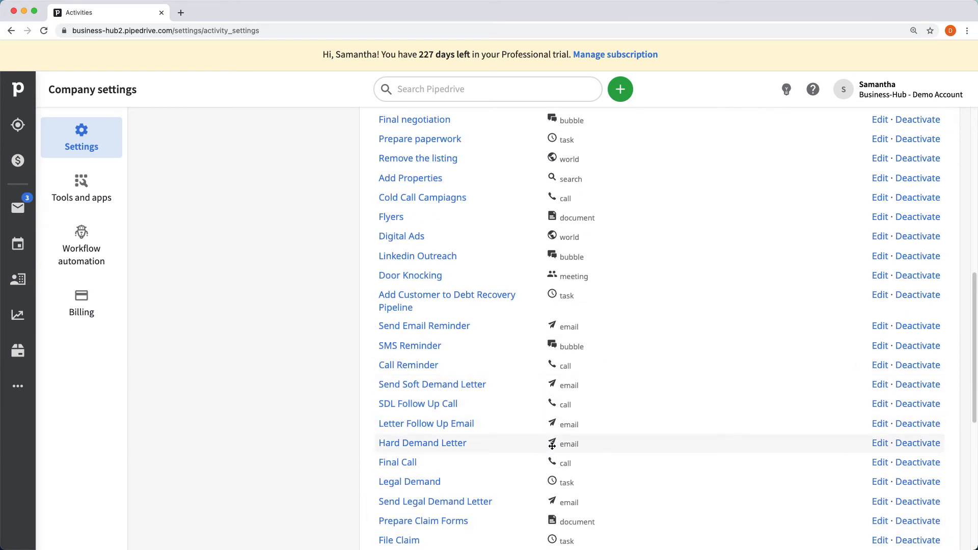
{"action": "mouse_move", "coordinate": [552, 445]}
{"action": "left_mouse_down"}
{"action": "mouse_move", "coordinate": [553, 413]}
{"action": "mouse_move", "coordinate": [552, 445]}
{"action": "left_mouse_up"}
{"action": "scroll", "coordinate": [547, 403], "scroll_direction": "up", "scroll_amount": 10}
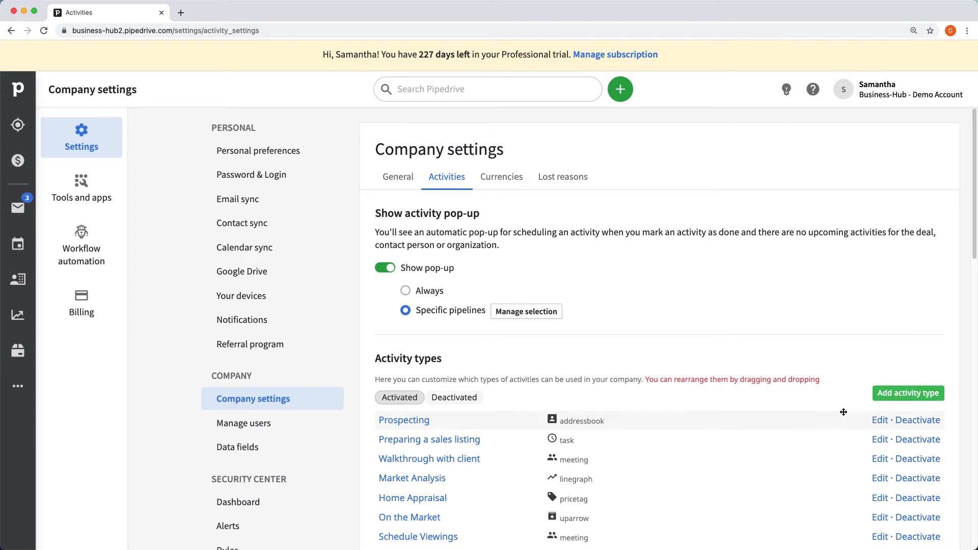
{"action": "scroll", "coordinate": [854, 402], "scroll_direction": "down", "scroll_amount": 2}
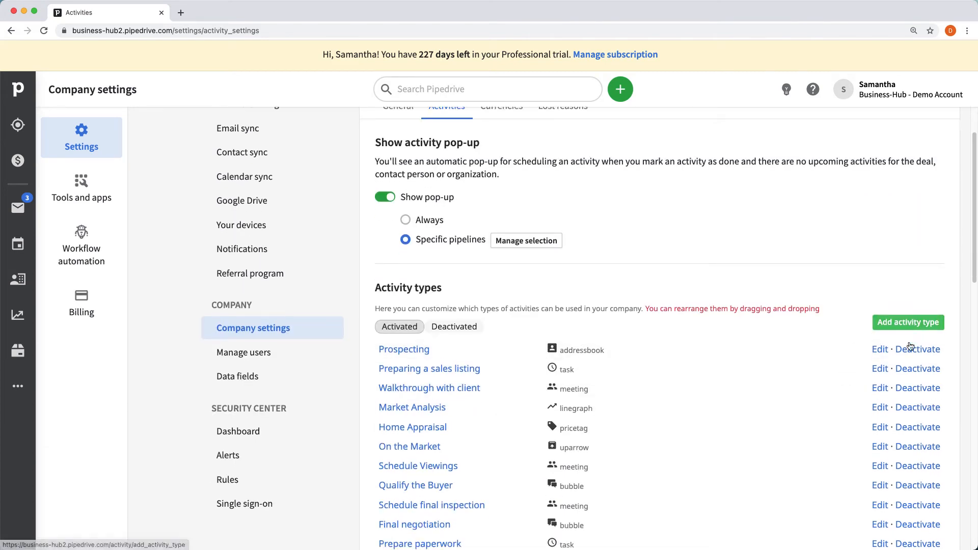
- Add an activity type named 'New Activity' with the truck icon and save it
{"action": "left_click", "coordinate": [908, 324]}
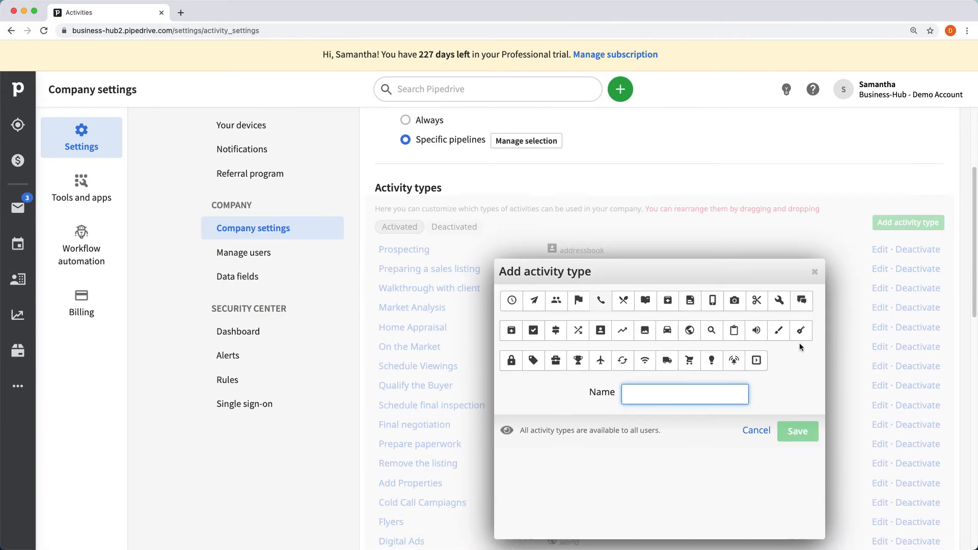
{"action": "scroll", "coordinate": [800, 347], "scroll_direction": "down", "scroll_amount": 2}
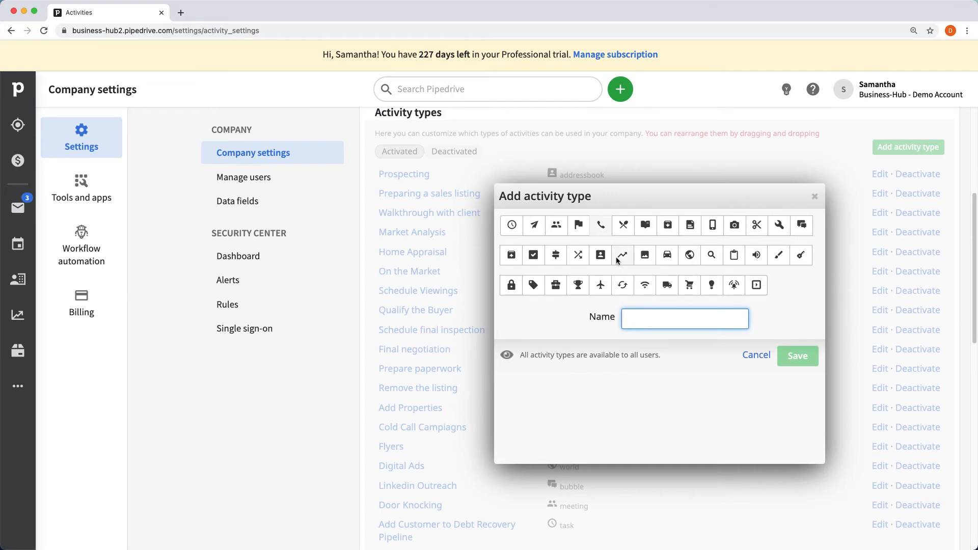
{"action": "left_click", "coordinate": [668, 325]}
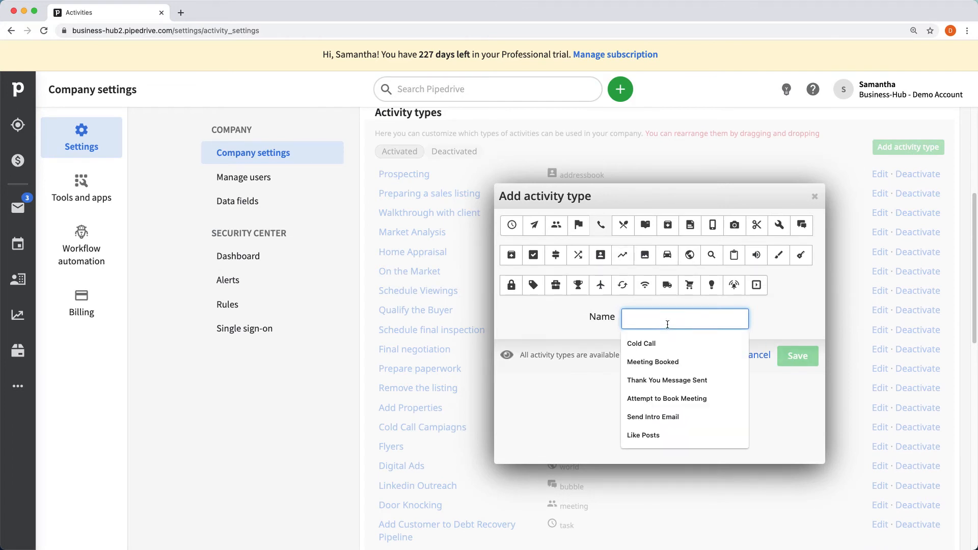
{"action": "type", "text": "New Activity"}
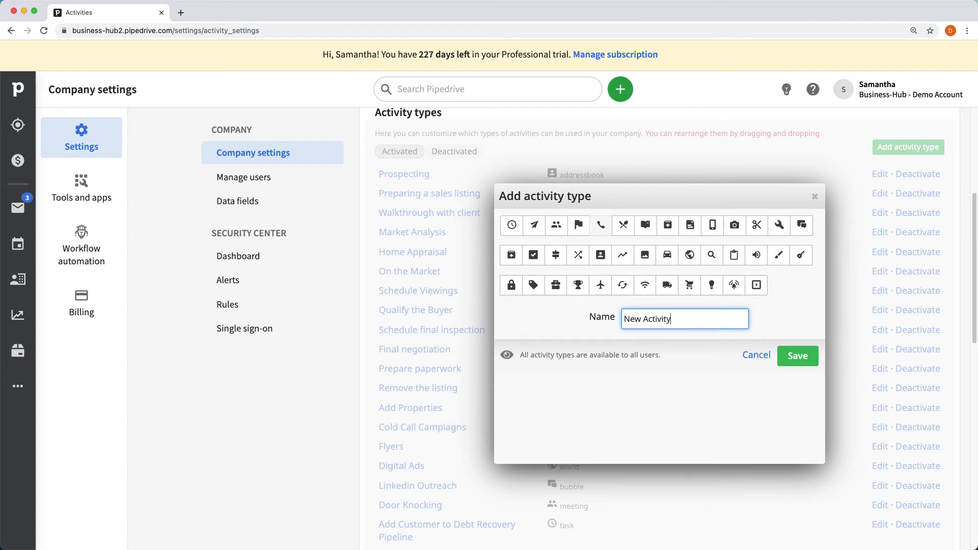
{"action": "left_click", "coordinate": [666, 285]}
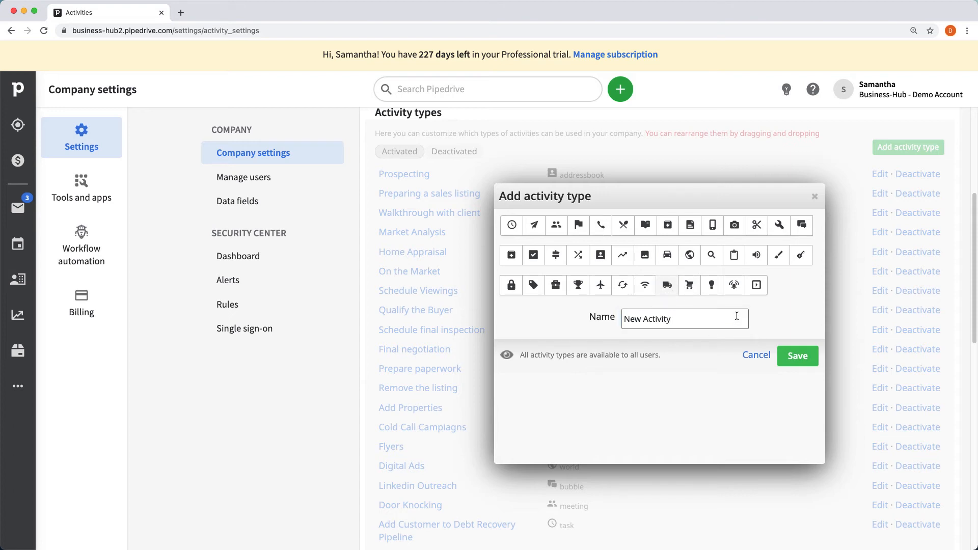
{"action": "left_click", "coordinate": [796, 357]}
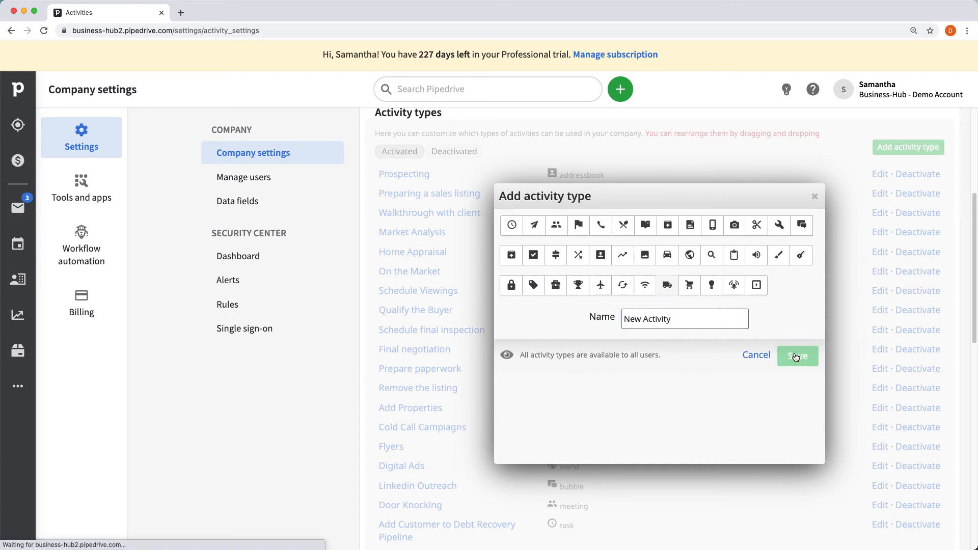
- Move the New Activity type up to sit below Prepare Claim Forms
{"action": "scroll", "coordinate": [620, 358], "scroll_direction": "down", "scroll_amount": 15}
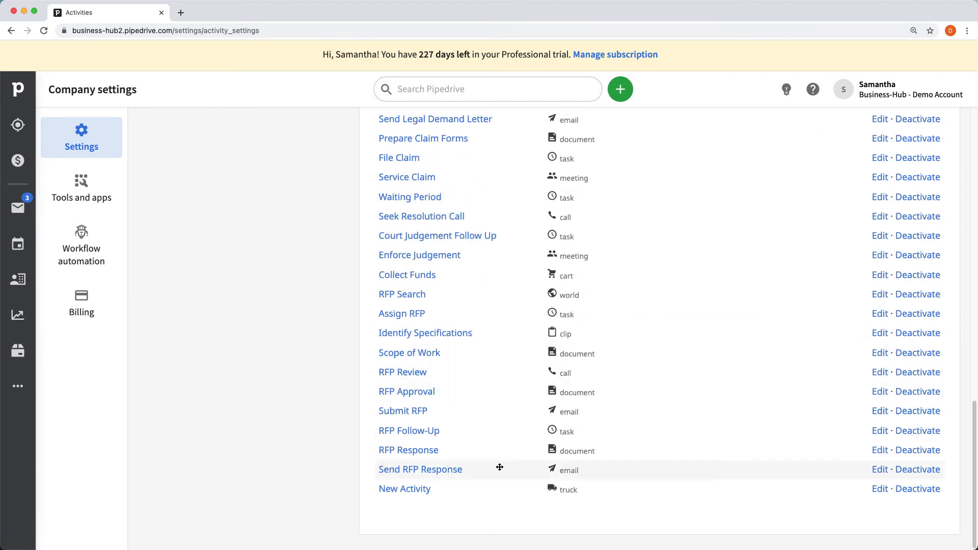
{"action": "left_click_drag", "start_coordinate": [541, 495], "coordinate": [590, 156]}
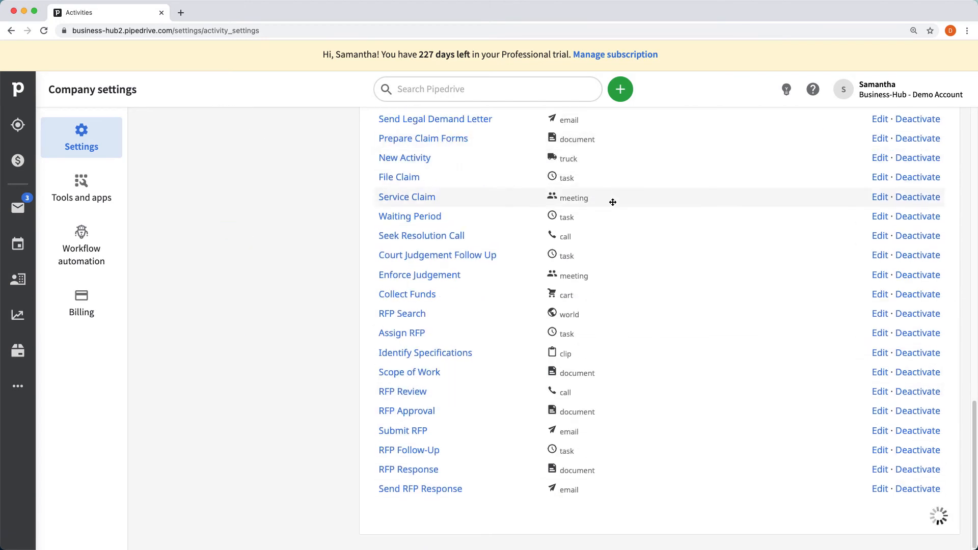
{"action": "scroll", "coordinate": [613, 202], "scroll_direction": "up", "scroll_amount": 6}
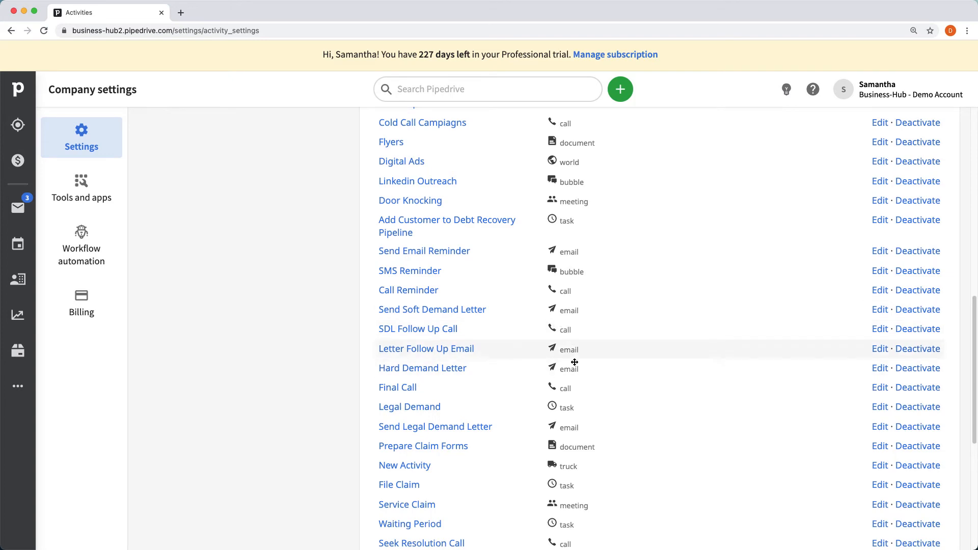
{"action": "scroll", "coordinate": [711, 344], "scroll_direction": "up", "scroll_amount": 6}
- Deactivate the New Activity type so it leaves the activated activity types
{"action": "scroll", "coordinate": [712, 350], "scroll_direction": "down", "scroll_amount": 6}
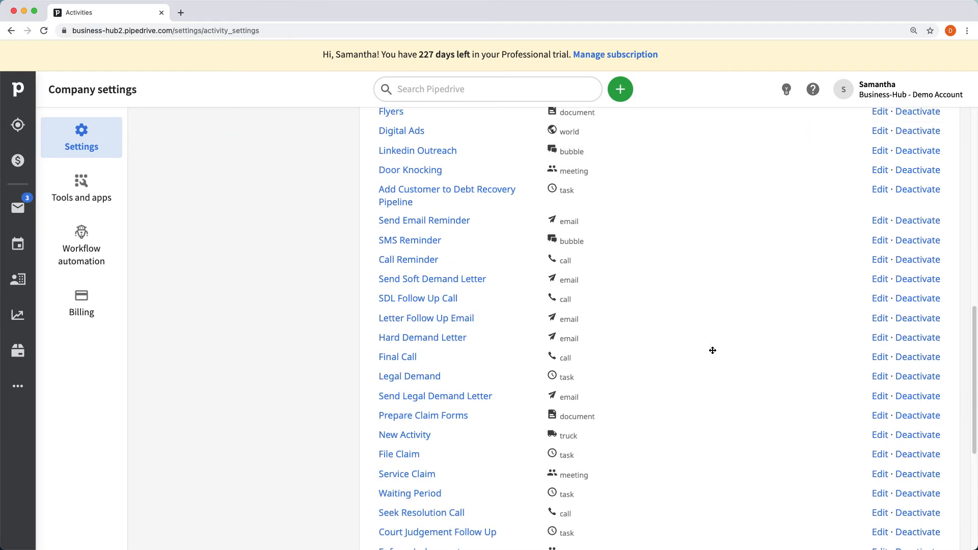
{"action": "scroll", "coordinate": [468, 334], "scroll_direction": "down", "scroll_amount": 1}
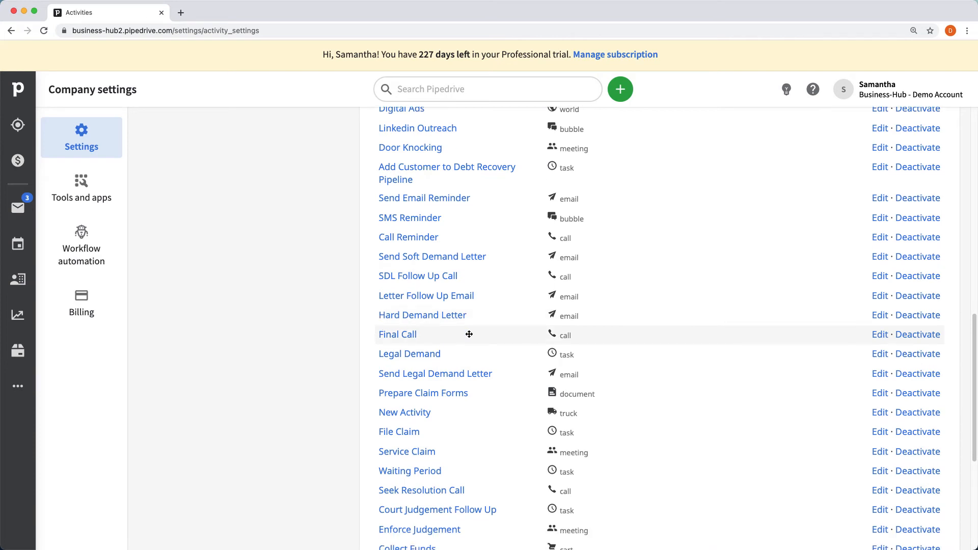
{"action": "scroll", "coordinate": [465, 367], "scroll_direction": "down", "scroll_amount": 1}
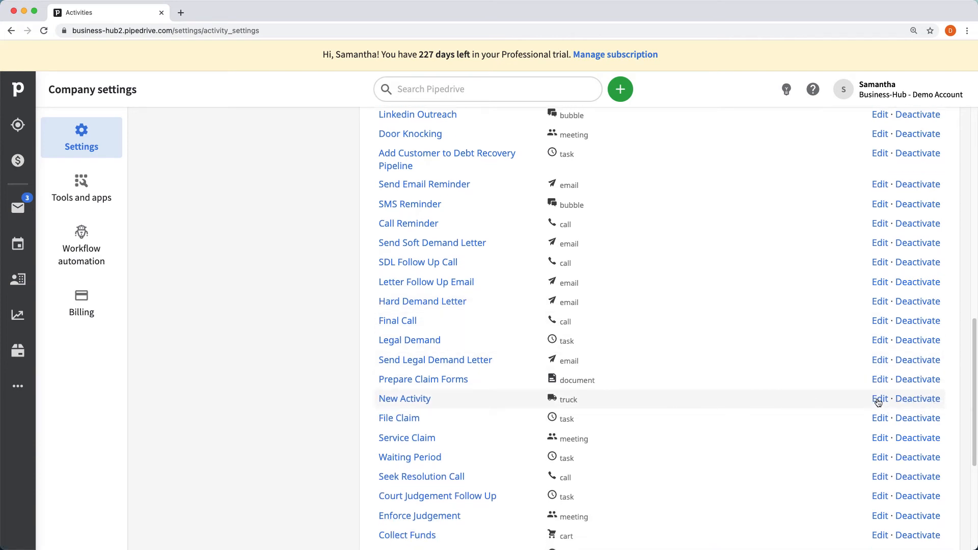
{"action": "left_click", "coordinate": [906, 403]}
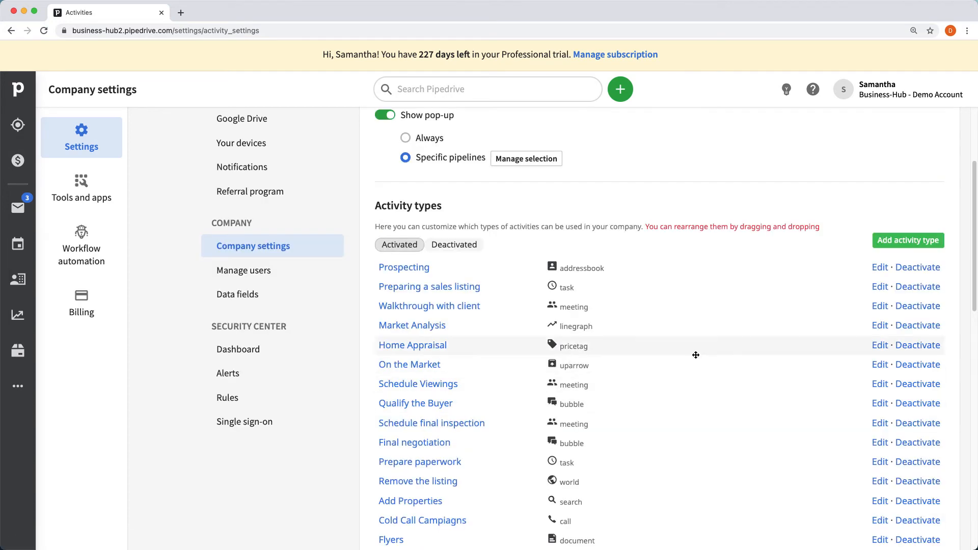
{"action": "scroll", "coordinate": [688, 346], "scroll_direction": "down", "scroll_amount": 10}
{"action": "scroll", "coordinate": [417, 458], "scroll_direction": "down", "scroll_amount": 3}
{"action": "scroll", "coordinate": [387, 417], "scroll_direction": "up", "scroll_amount": 15}
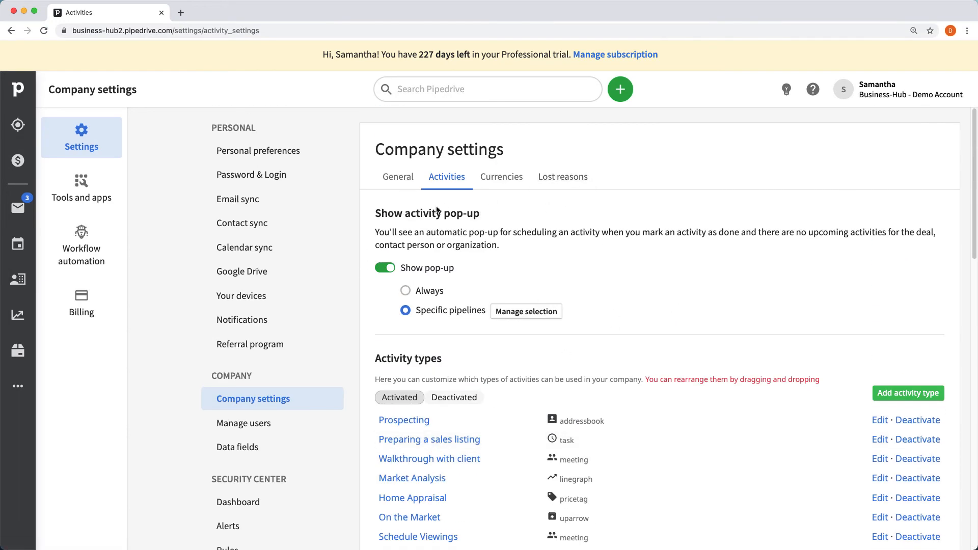
{"action": "scroll", "coordinate": [719, 295], "scroll_direction": "down", "scroll_amount": 1}
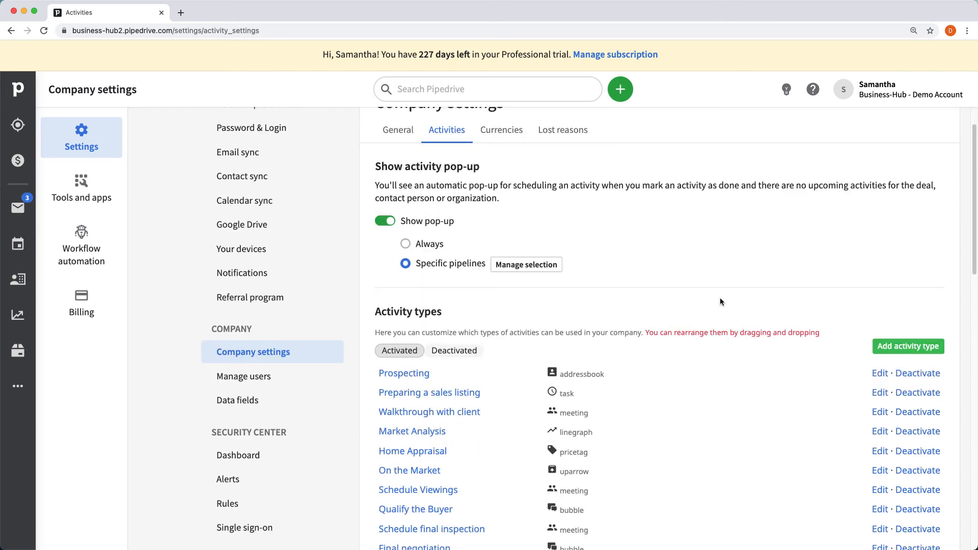
{"action": "scroll", "coordinate": [719, 303], "scroll_direction": "up", "scroll_amount": 1}
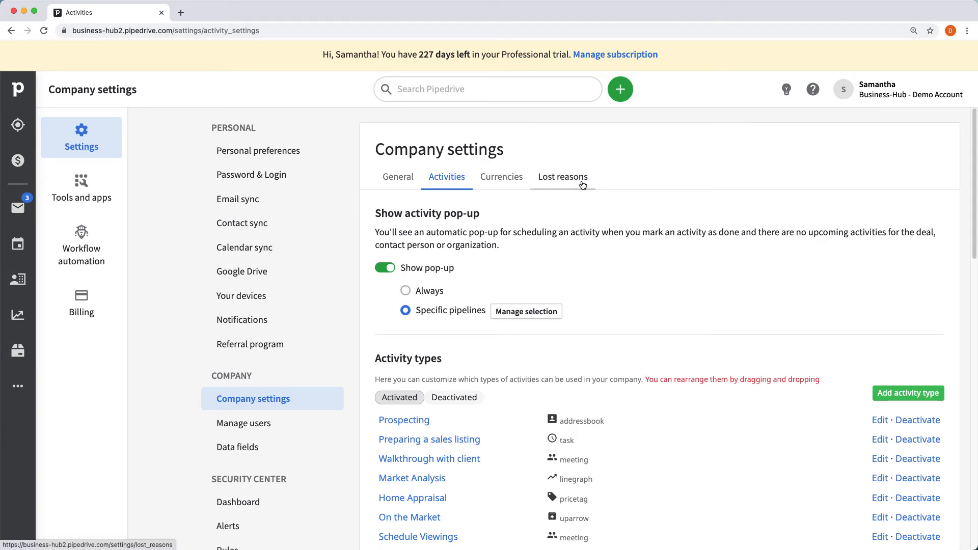
- Open the Rutherford PLC person's record from the People list
{"action": "left_click", "coordinate": [17, 279]}
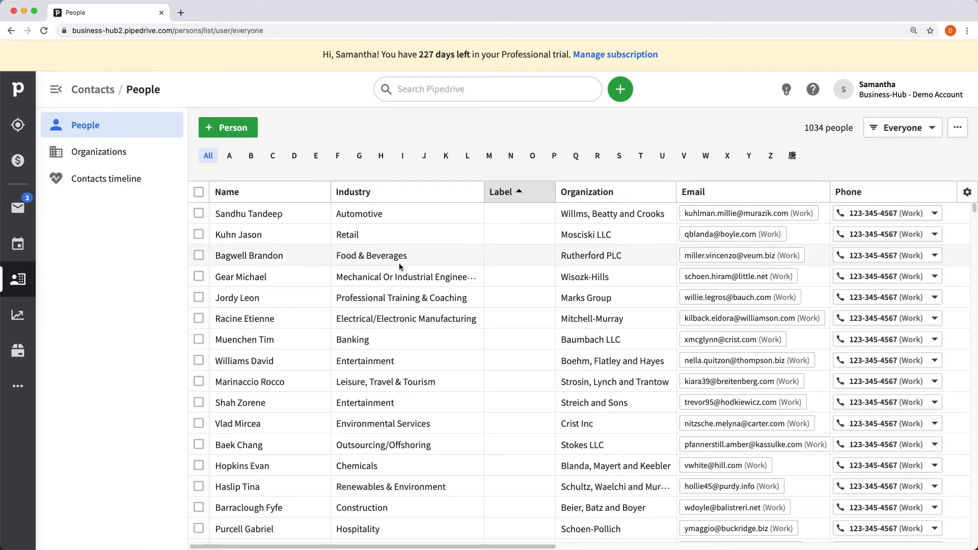
{"action": "left_click", "coordinate": [243, 254]}
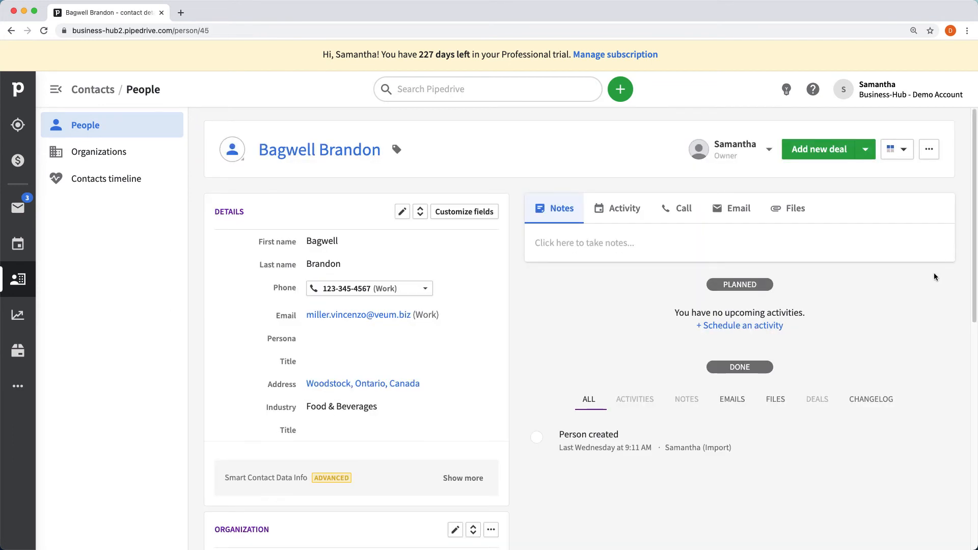
{"action": "scroll", "coordinate": [572, 315], "scroll_direction": "down", "scroll_amount": 1}
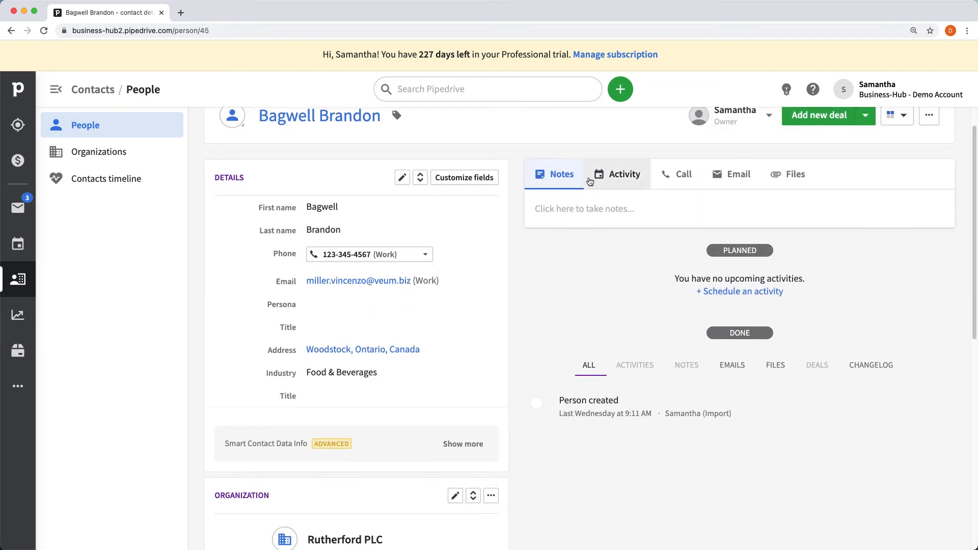
- Save the note 'Defaulted on this date.' on the contact, then start a new activity
{"action": "left_click", "coordinate": [559, 178]}
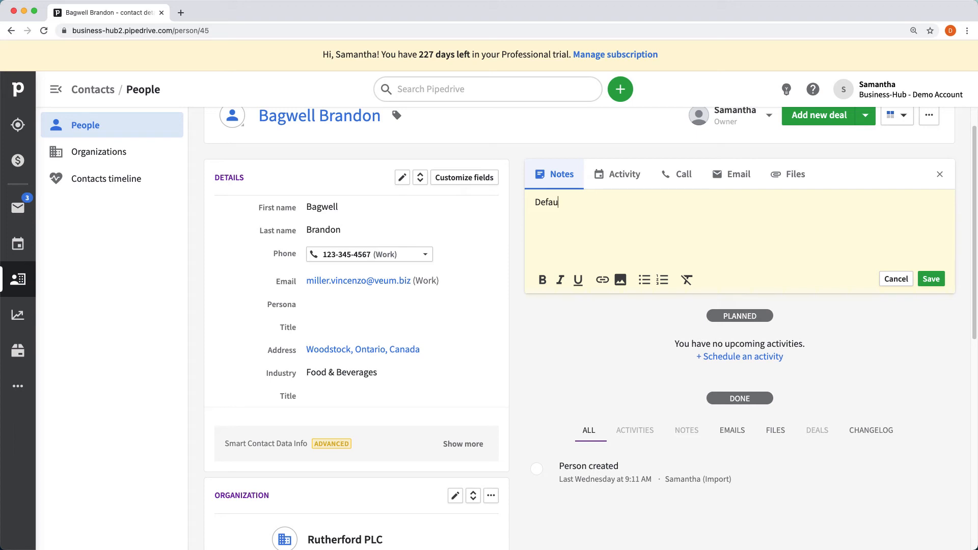
{"action": "type", "text": "ed on this date."}
{"action": "left_click", "coordinate": [931, 279]}
{"action": "left_click", "coordinate": [618, 175]}
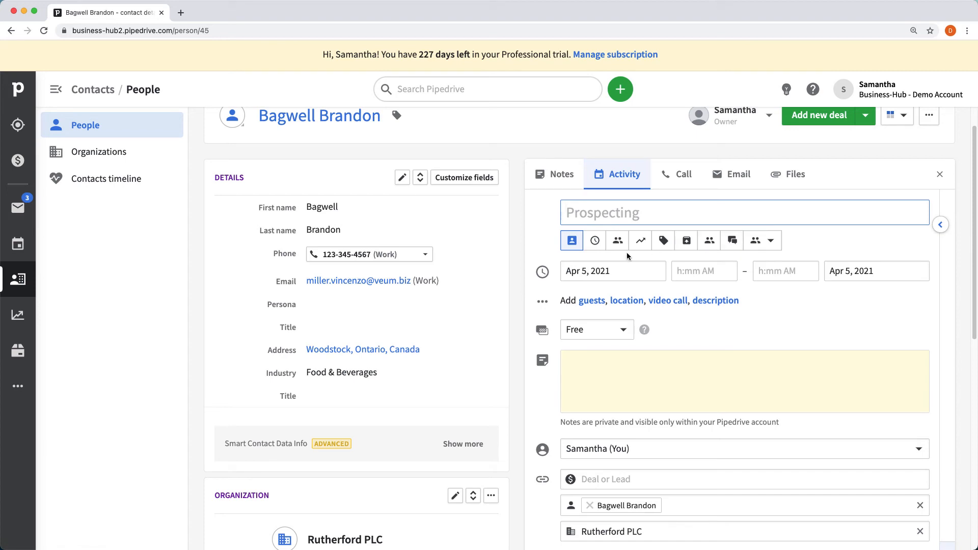
- Choose 'Add Customer to Debt Recovery Pipeline' as the activity type
{"action": "left_click", "coordinate": [772, 244]}
{"action": "left_click", "coordinate": [773, 245]}
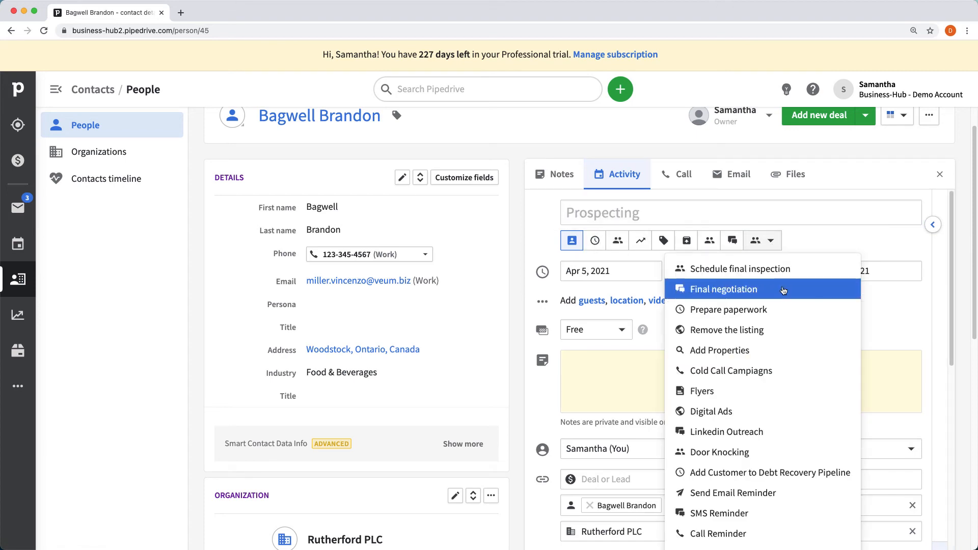
{"action": "scroll", "coordinate": [784, 306], "scroll_direction": "down", "scroll_amount": 10}
{"action": "scroll", "coordinate": [623, 283], "scroll_direction": "up", "scroll_amount": 10}
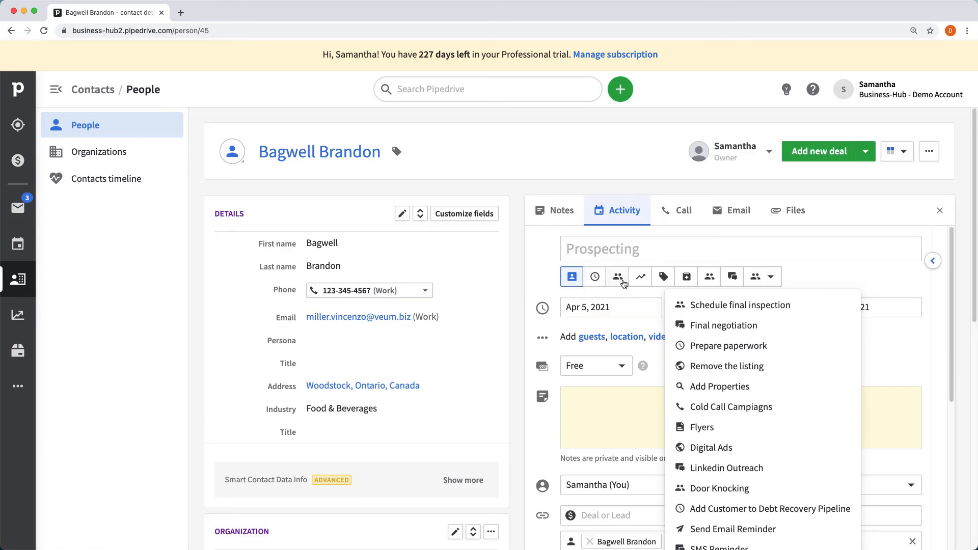
{"action": "scroll", "coordinate": [769, 306], "scroll_direction": "down", "scroll_amount": 5}
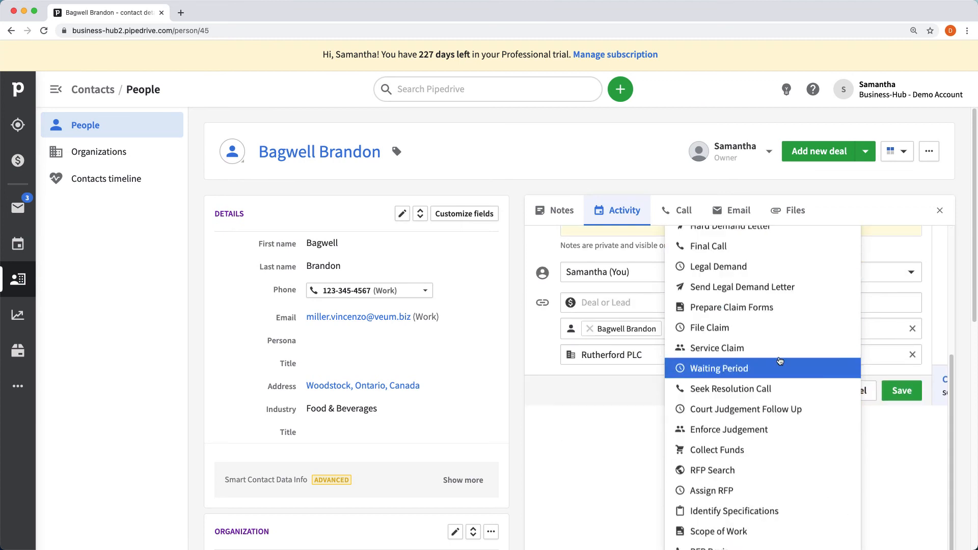
{"action": "scroll", "coordinate": [778, 354], "scroll_direction": "down", "scroll_amount": 2}
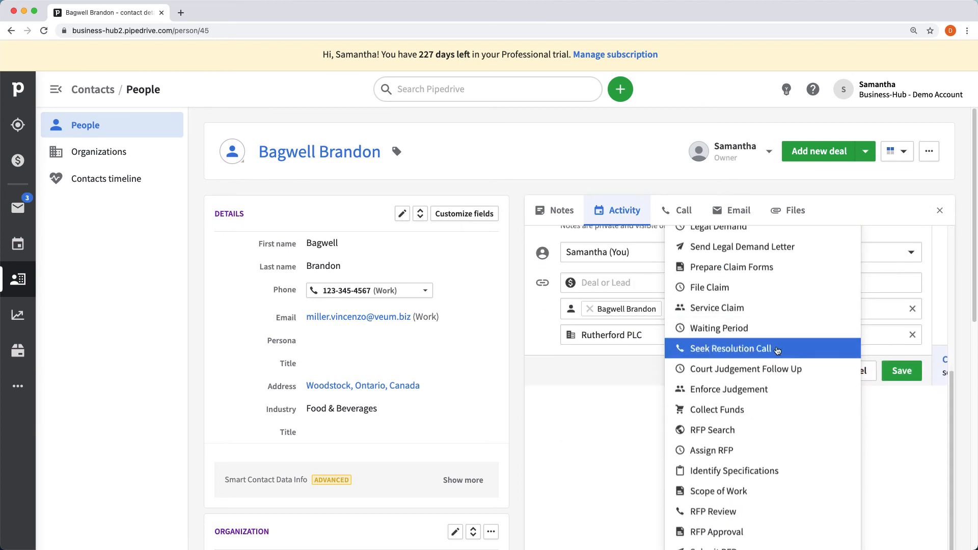
{"action": "scroll", "coordinate": [777, 351], "scroll_direction": "up", "scroll_amount": 4}
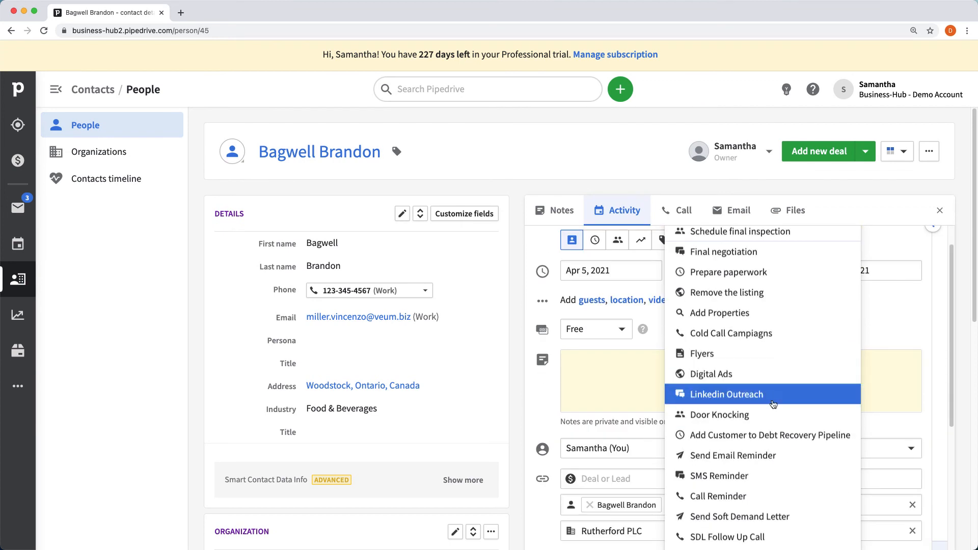
{"action": "scroll", "coordinate": [776, 455], "scroll_direction": "down", "scroll_amount": 2}
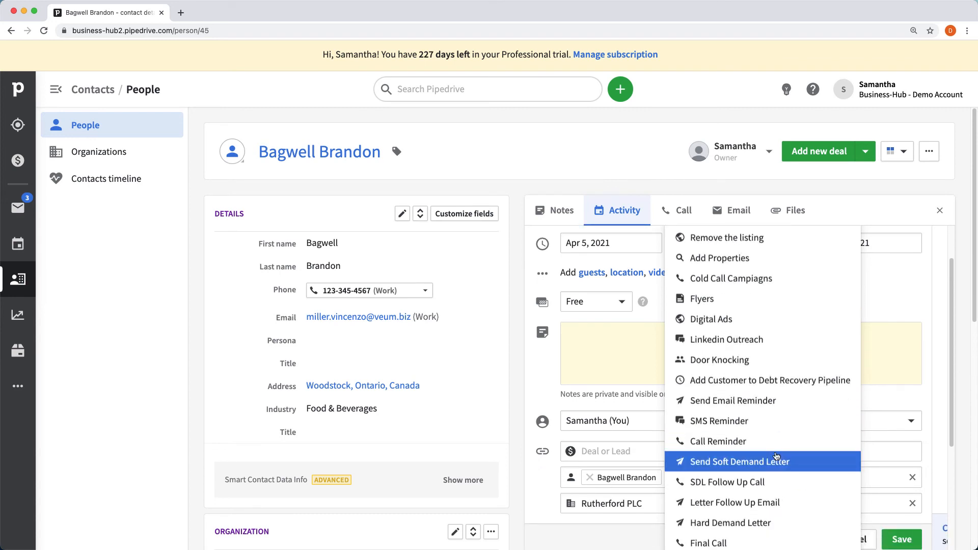
{"action": "left_click", "coordinate": [791, 381]}
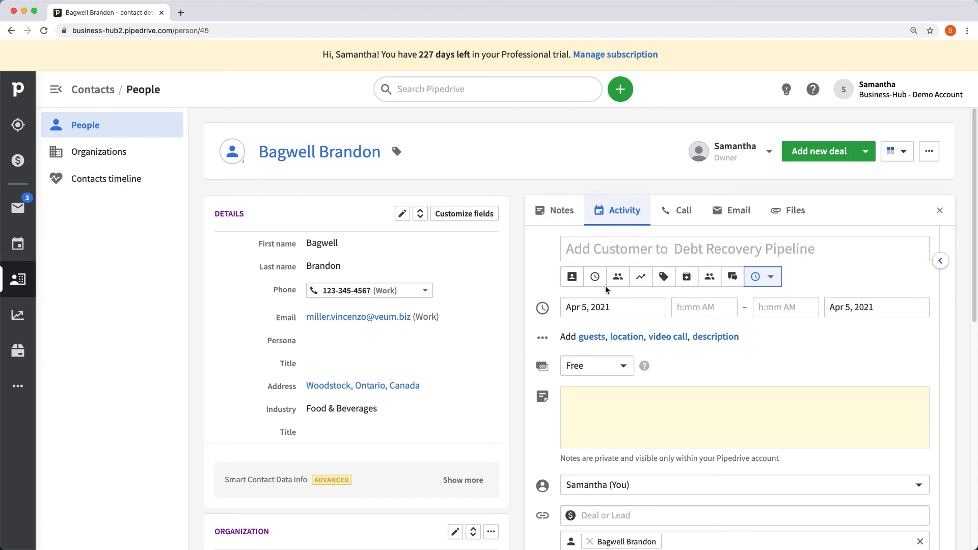
- Save the activity, due today and linked to Rutherford PLC
{"action": "scroll", "coordinate": [645, 311], "scroll_direction": "down", "scroll_amount": 3}
{"action": "scroll", "coordinate": [754, 302], "scroll_direction": "down", "scroll_amount": 3}
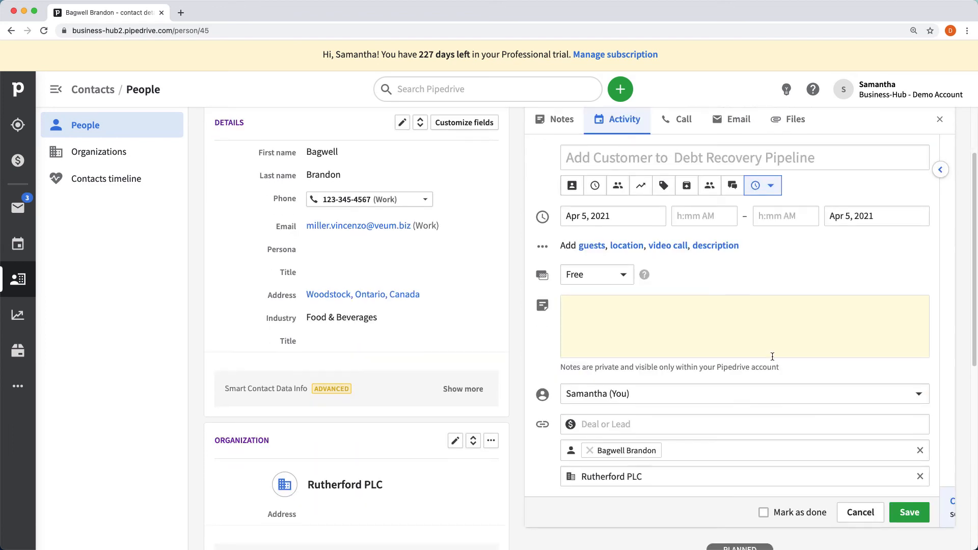
{"action": "scroll", "coordinate": [731, 225], "scroll_direction": "down", "scroll_amount": 5}
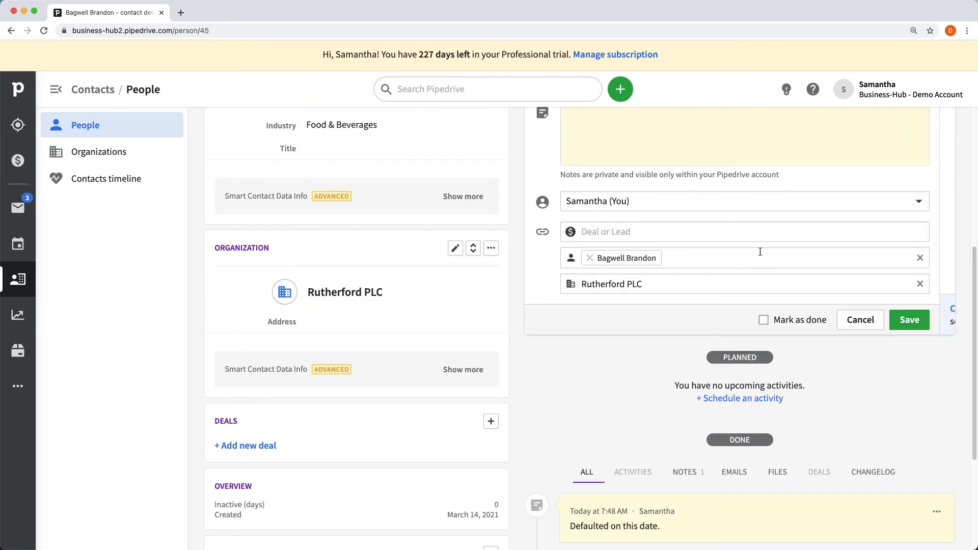
{"action": "scroll", "coordinate": [759, 251], "scroll_direction": "up", "scroll_amount": 4}
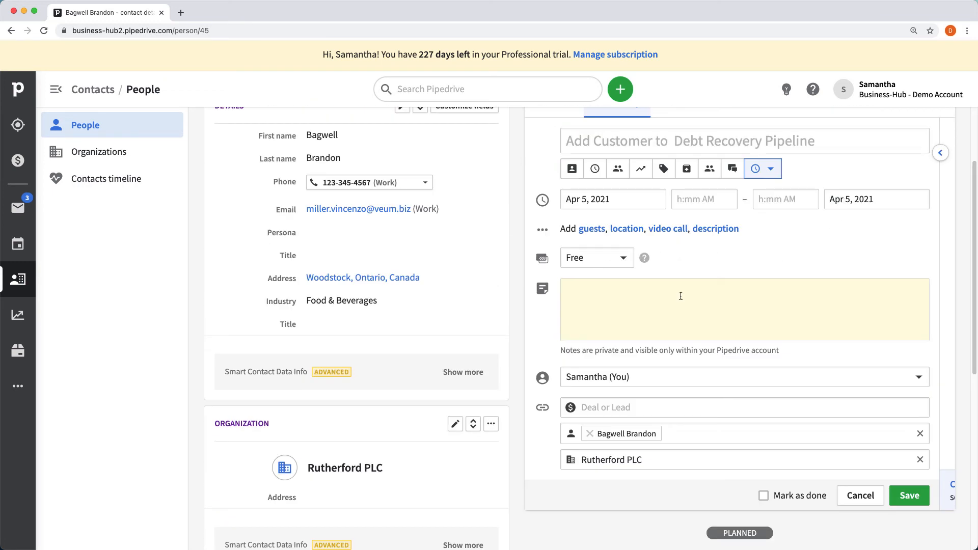
{"action": "scroll", "coordinate": [680, 296], "scroll_direction": "up", "scroll_amount": 1}
{"action": "left_click", "coordinate": [907, 516]}
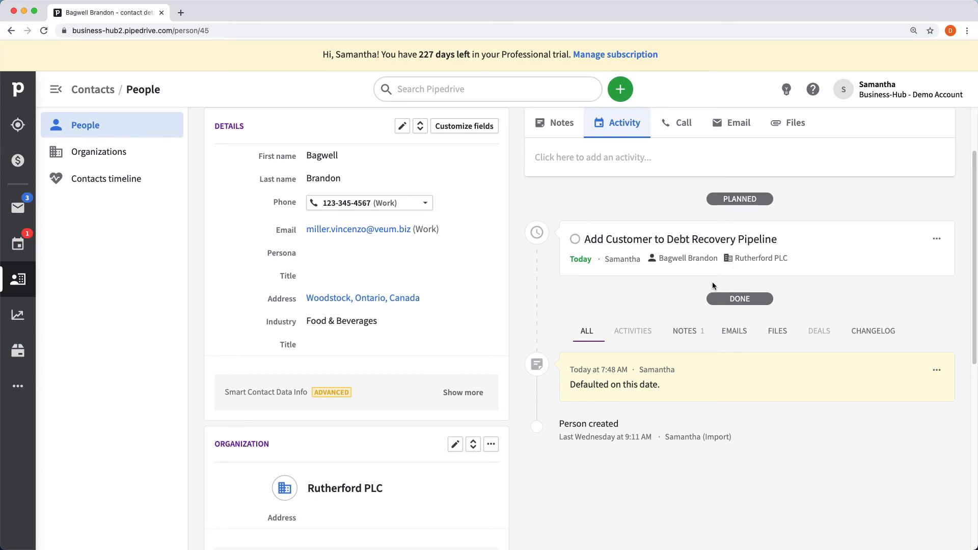
{"action": "scroll", "coordinate": [873, 282], "scroll_direction": "down", "scroll_amount": 3}
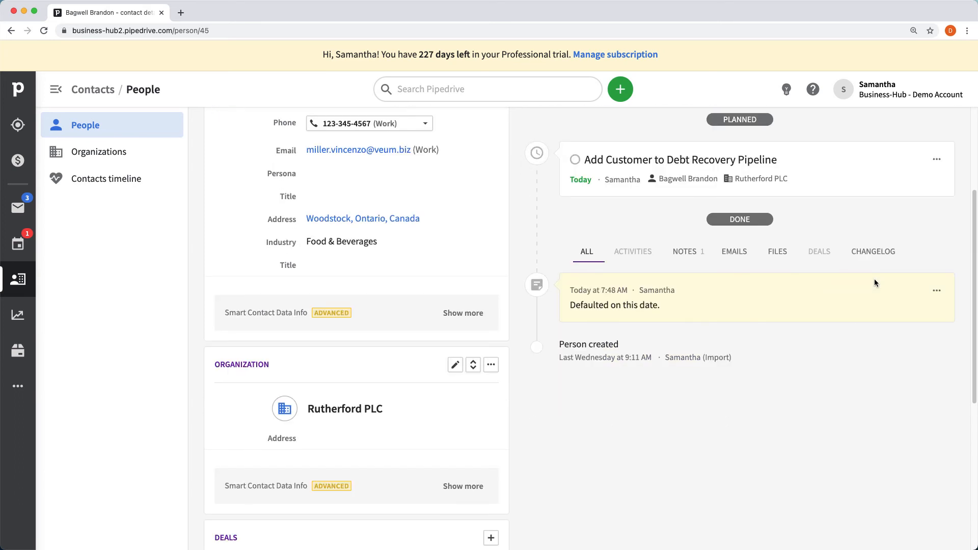
{"action": "scroll", "coordinate": [838, 284], "scroll_direction": "down", "scroll_amount": 3}
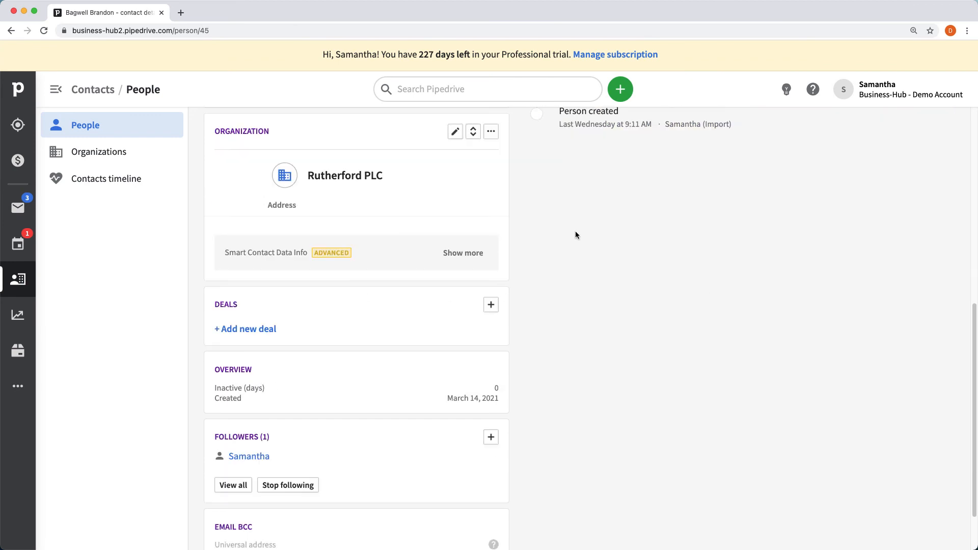
- Add a CAD 7,500 Rutherford PLC deal in Debt Recovery, closing 04/30/2021, owned by yourself
{"action": "left_click", "coordinate": [255, 329]}
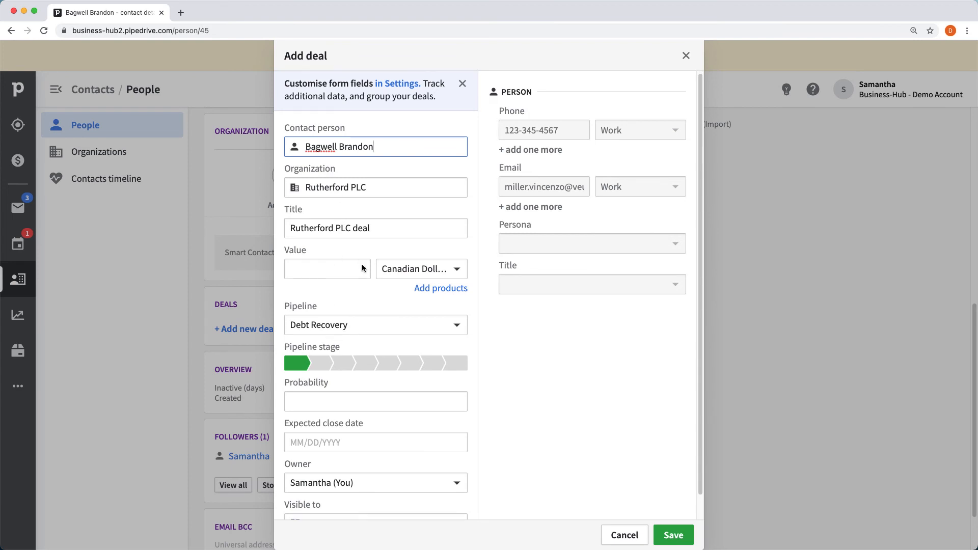
{"action": "scroll", "coordinate": [362, 263], "scroll_direction": "down", "scroll_amount": 1}
{"action": "left_click", "coordinate": [336, 253]}
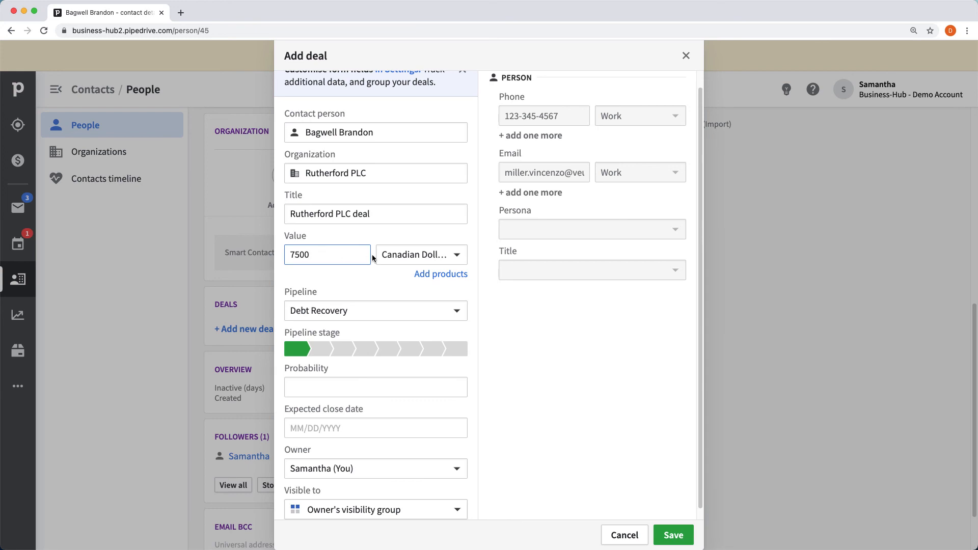
{"action": "left_click", "coordinate": [433, 273]}
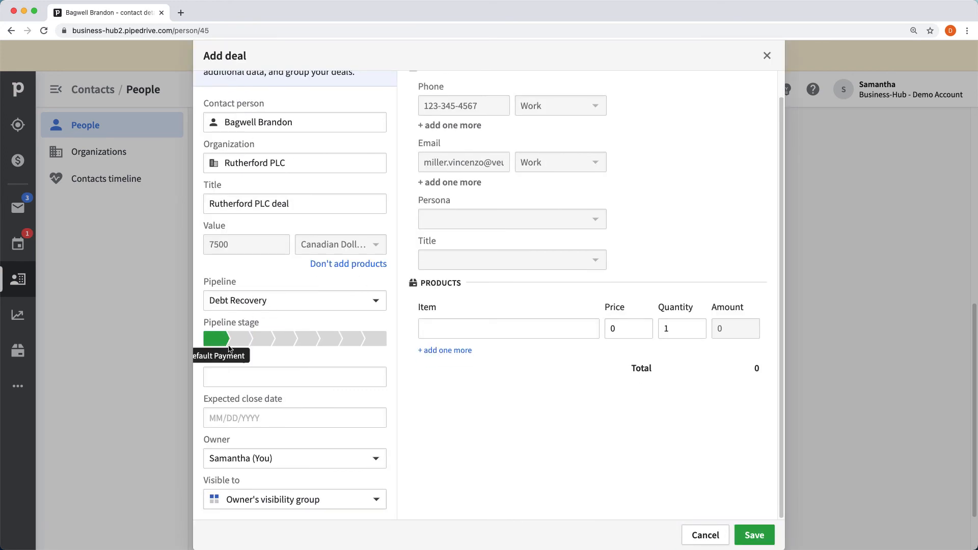
{"action": "left_click", "coordinate": [264, 415]}
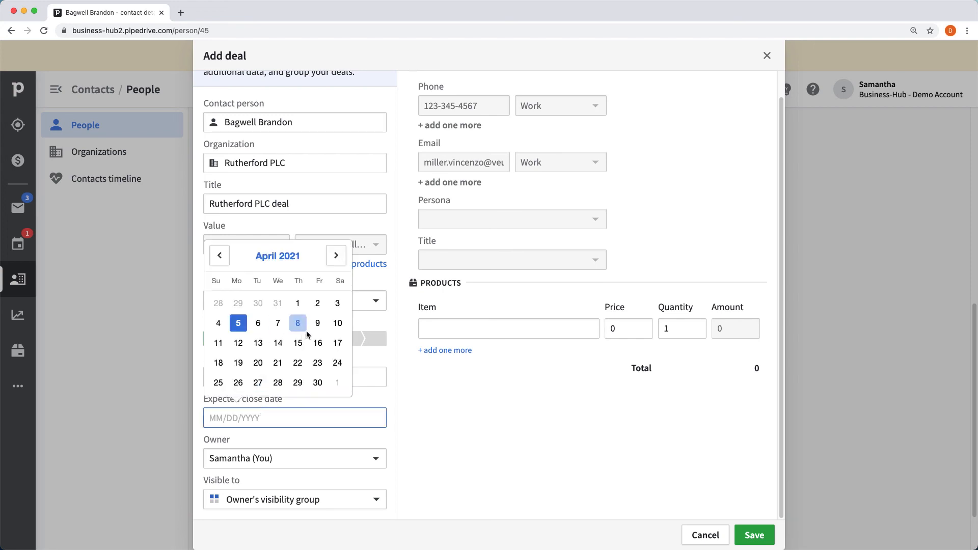
{"action": "left_click", "coordinate": [318, 382]}
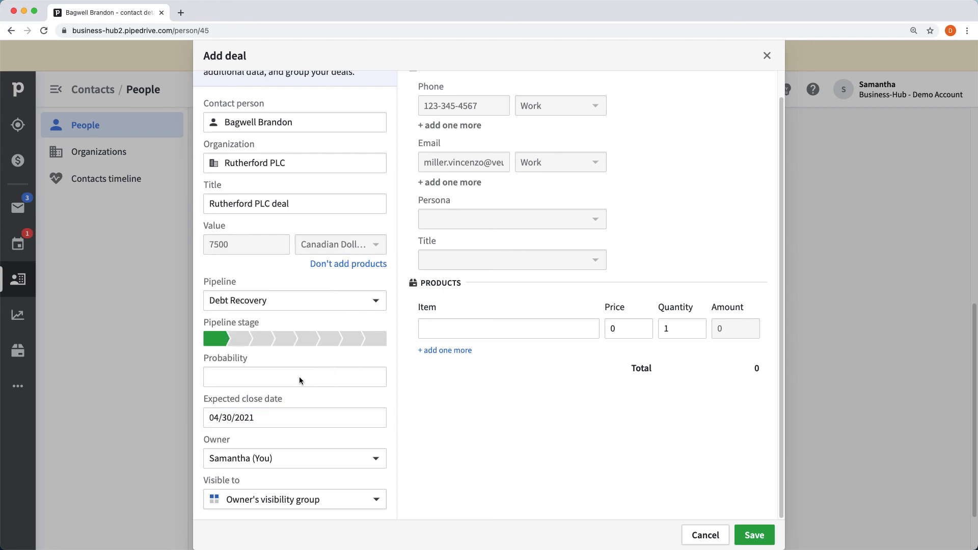
{"action": "left_click", "coordinate": [338, 459]}
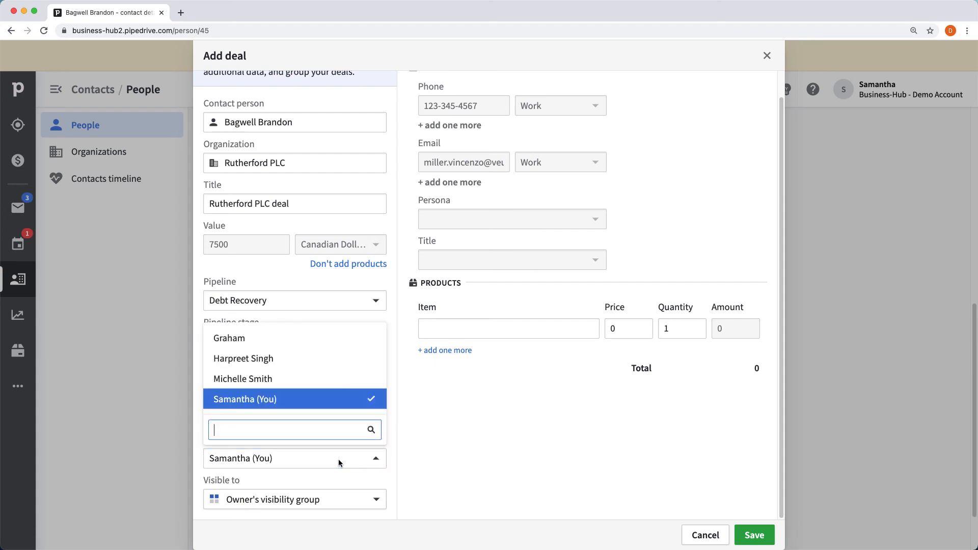
{"action": "left_click", "coordinate": [371, 406]}
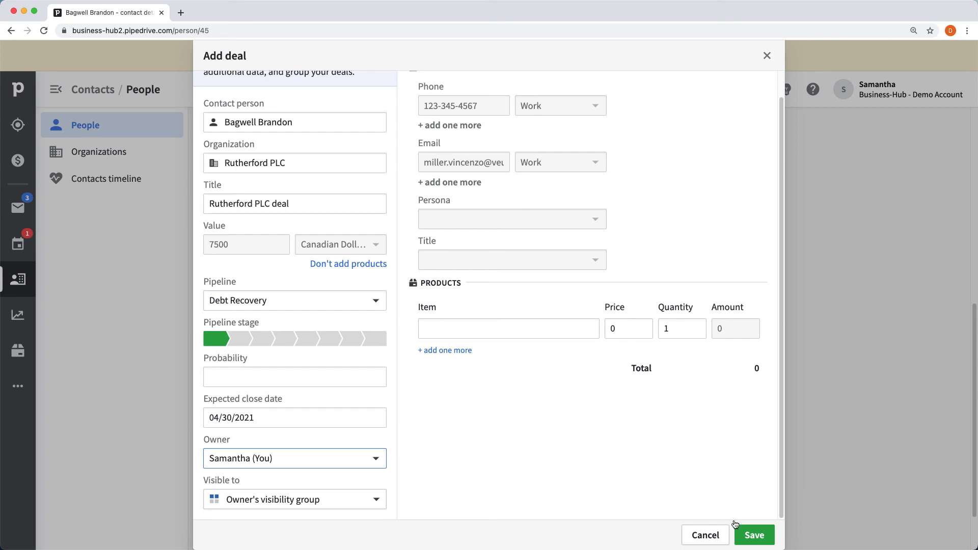
{"action": "left_click", "coordinate": [752, 533]}
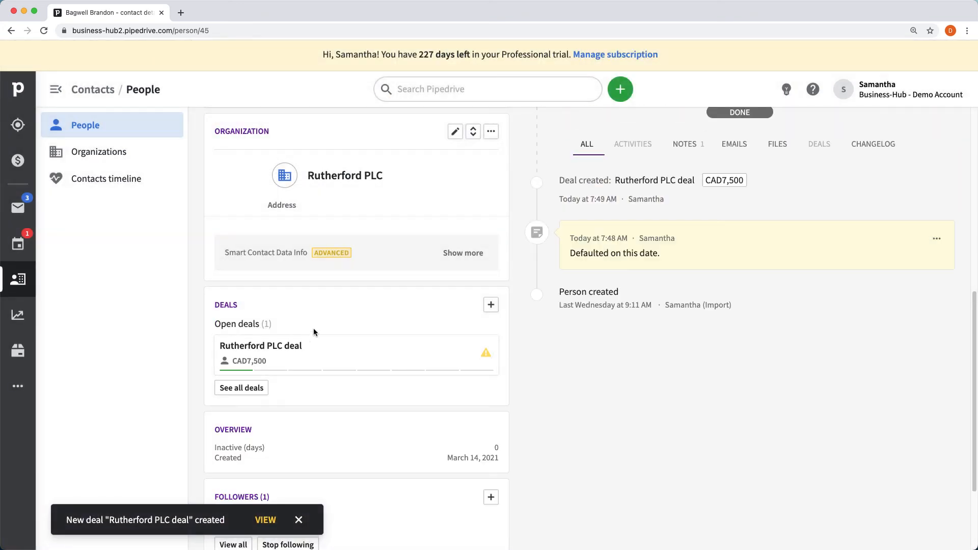
- Open the Rutherford PLC deal page and review its value, stage and planned reminder activities
{"action": "scroll", "coordinate": [672, 300], "scroll_direction": "up", "scroll_amount": 3}
{"action": "scroll", "coordinate": [473, 342], "scroll_direction": "down", "scroll_amount": 4}
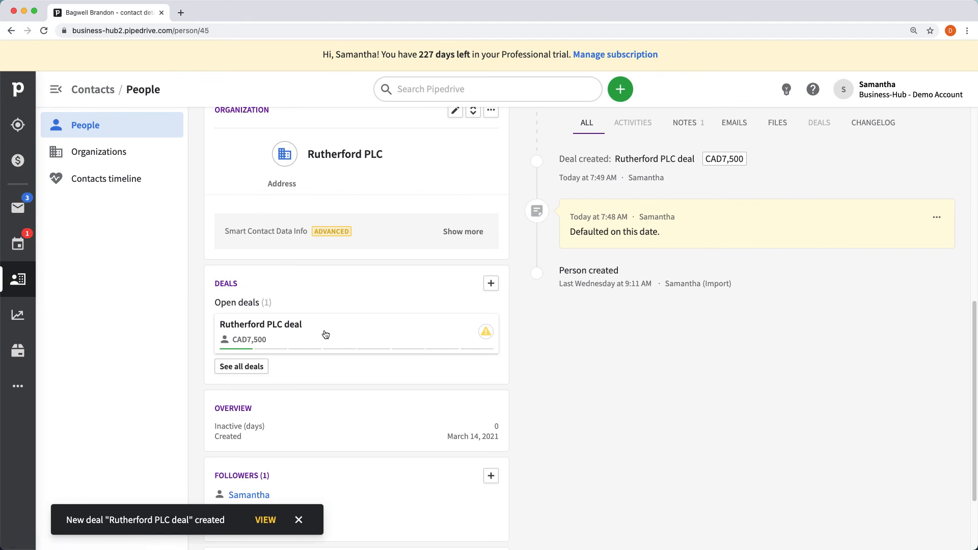
{"action": "left_click", "coordinate": [308, 323]}
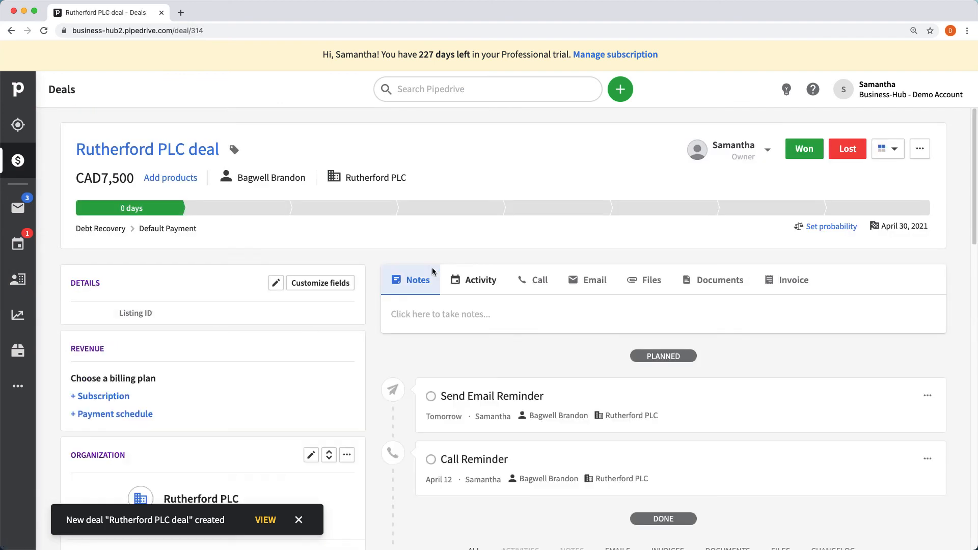
{"action": "scroll", "coordinate": [502, 256], "scroll_direction": "down", "scroll_amount": 1}
{"action": "scroll", "coordinate": [499, 261], "scroll_direction": "up", "scroll_amount": 1}
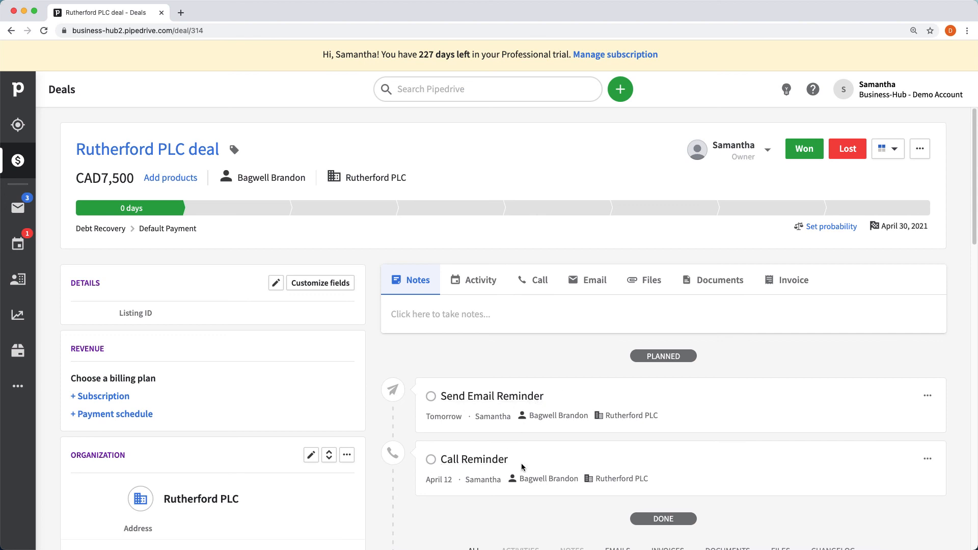
{"action": "scroll", "coordinate": [584, 425], "scroll_direction": "down", "scroll_amount": 1}
{"action": "scroll", "coordinate": [477, 350], "scroll_direction": "down", "scroll_amount": 3}
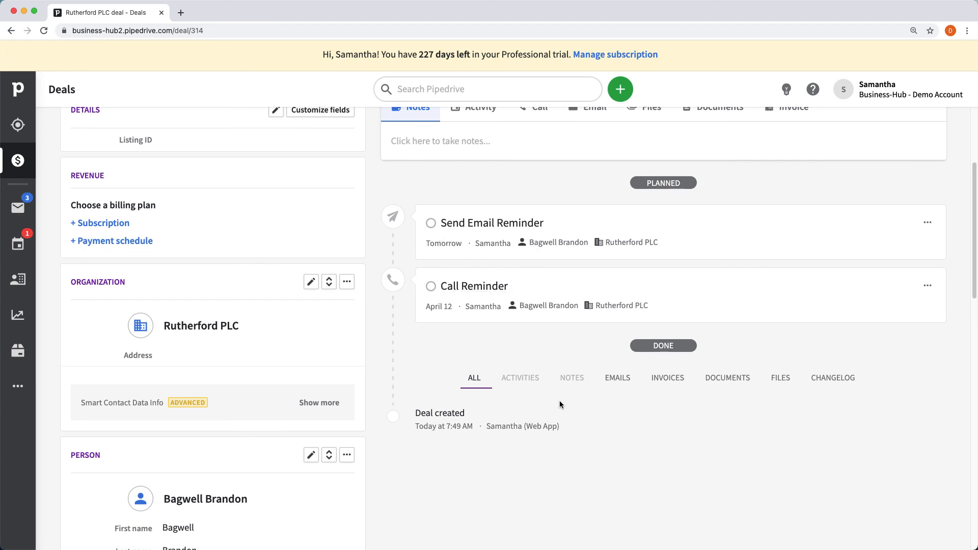
{"action": "scroll", "coordinate": [561, 399], "scroll_direction": "up", "scroll_amount": 2}
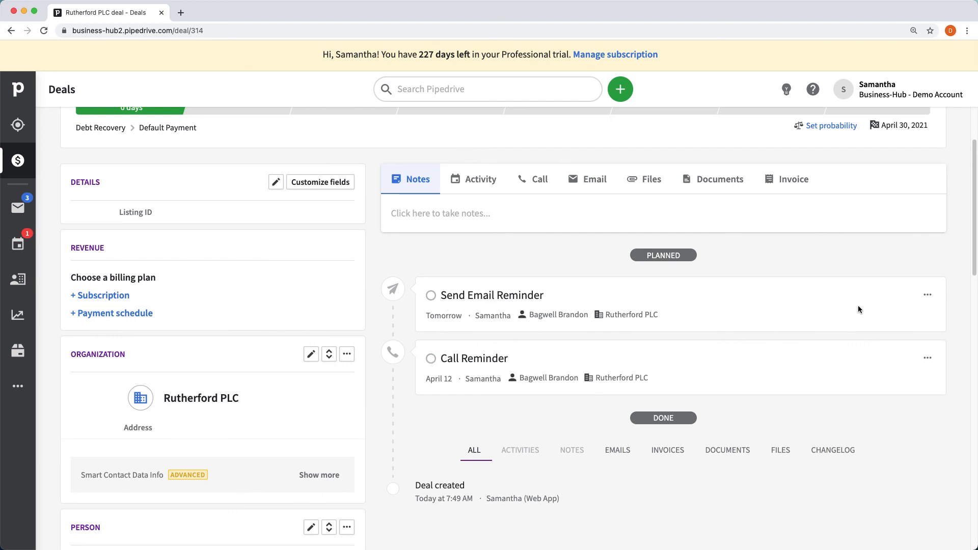
{"action": "scroll", "coordinate": [876, 295], "scroll_direction": "up", "scroll_amount": 2}
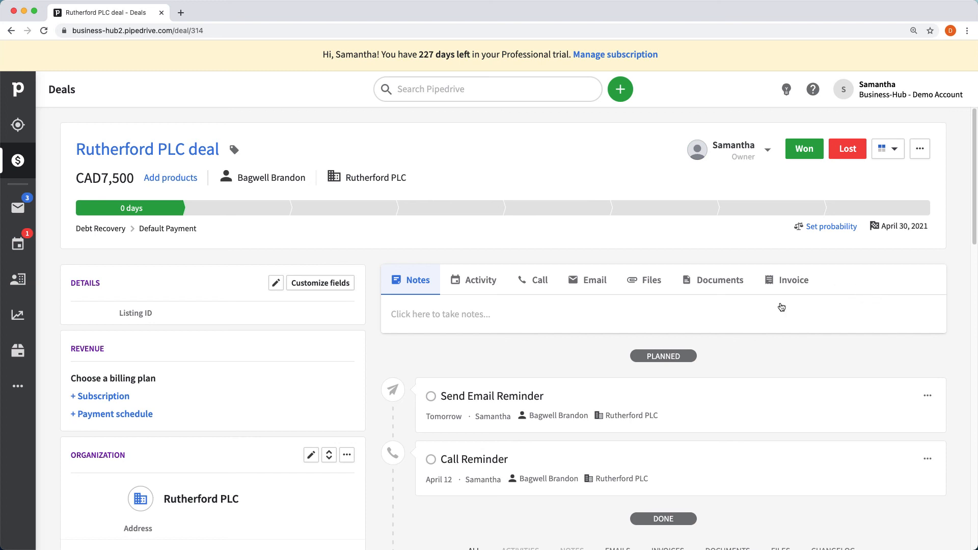
{"action": "scroll", "coordinate": [781, 306], "scroll_direction": "down", "scroll_amount": 3}
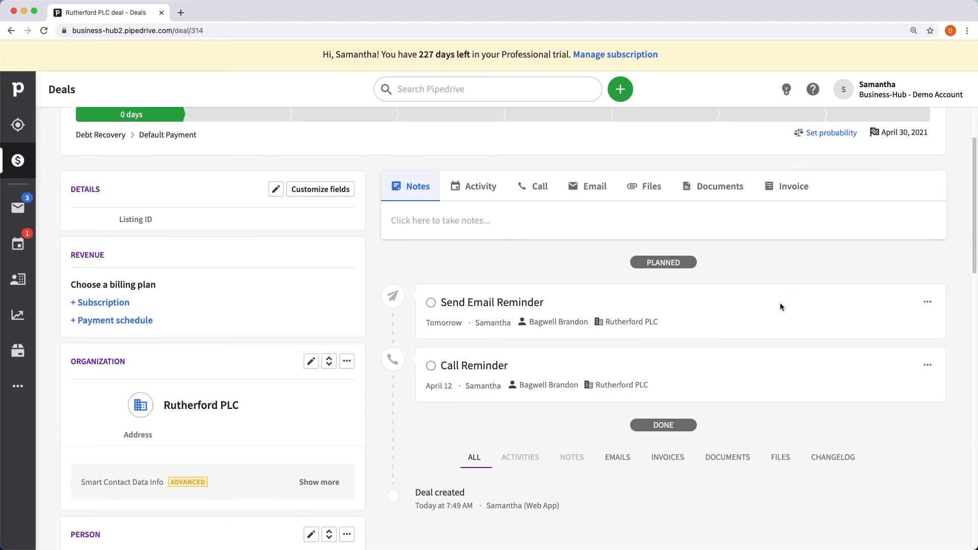
{"action": "scroll", "coordinate": [780, 306], "scroll_direction": "up", "scroll_amount": 5}
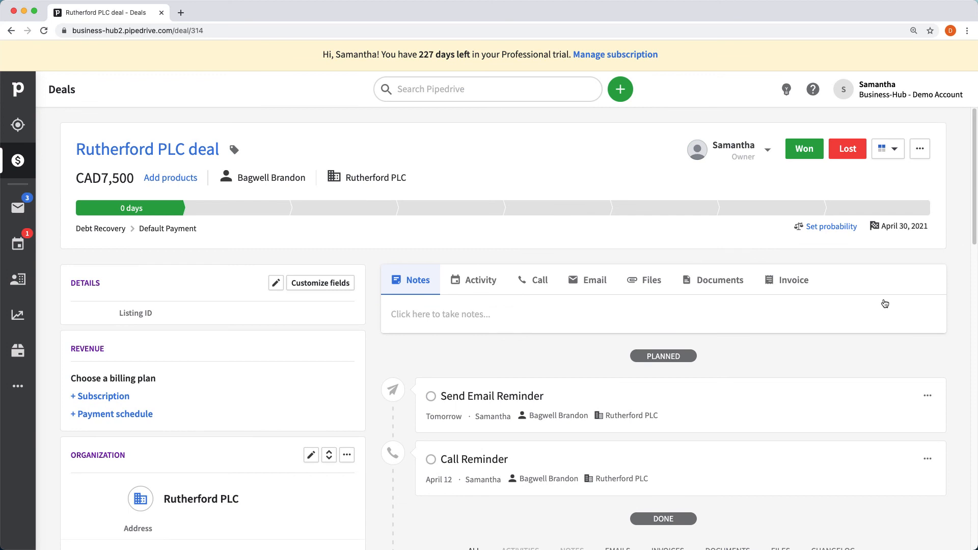